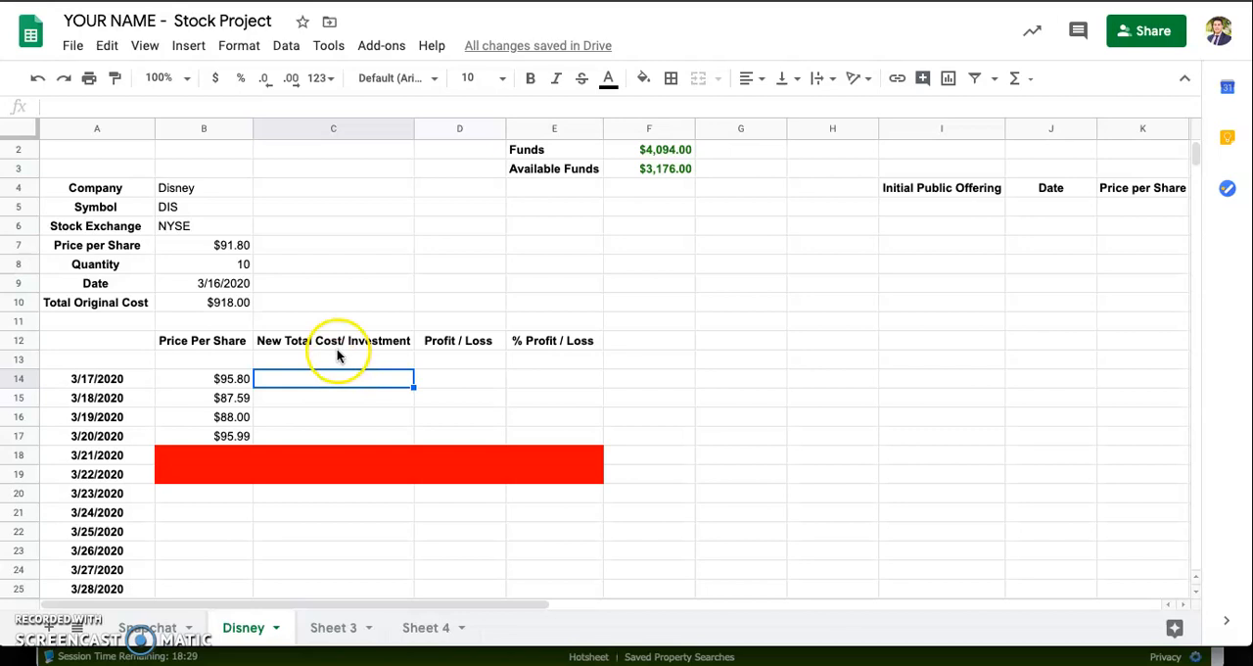
Step: Enter the formula =B14*B8 in C14 to compute the new total cost for 3/17/2020
{"action": "type", "text": "="}
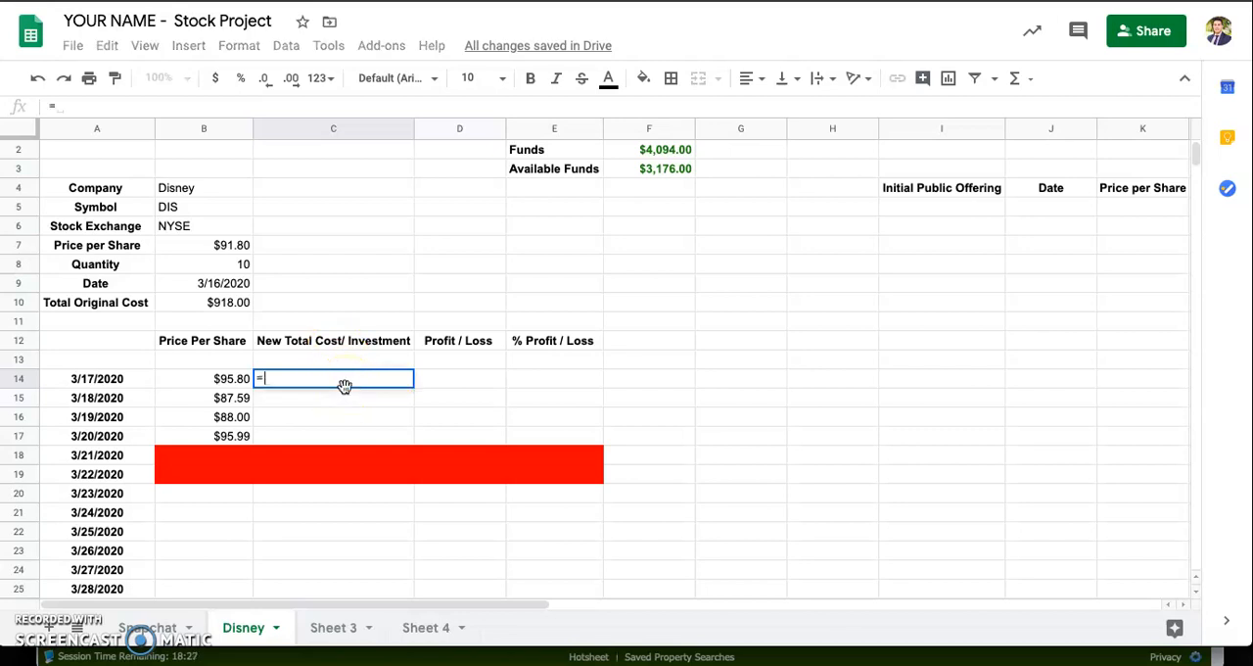
{"action": "left_click", "coordinate": [218, 382]}
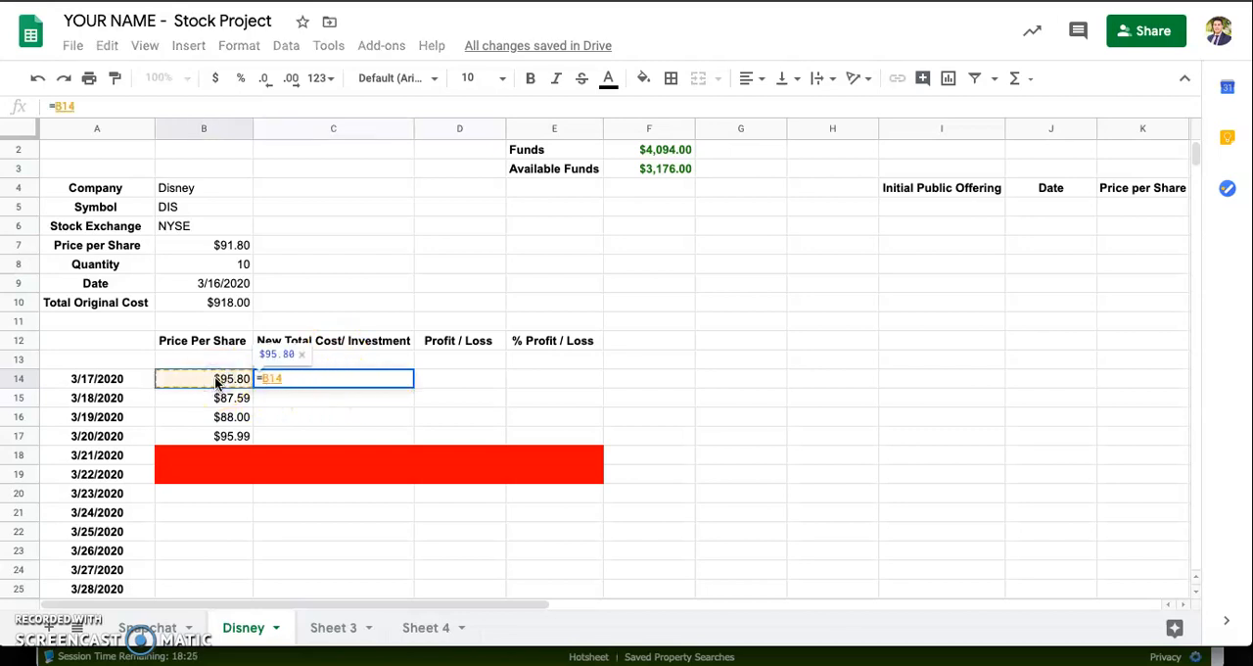
{"action": "type", "text": "*"}
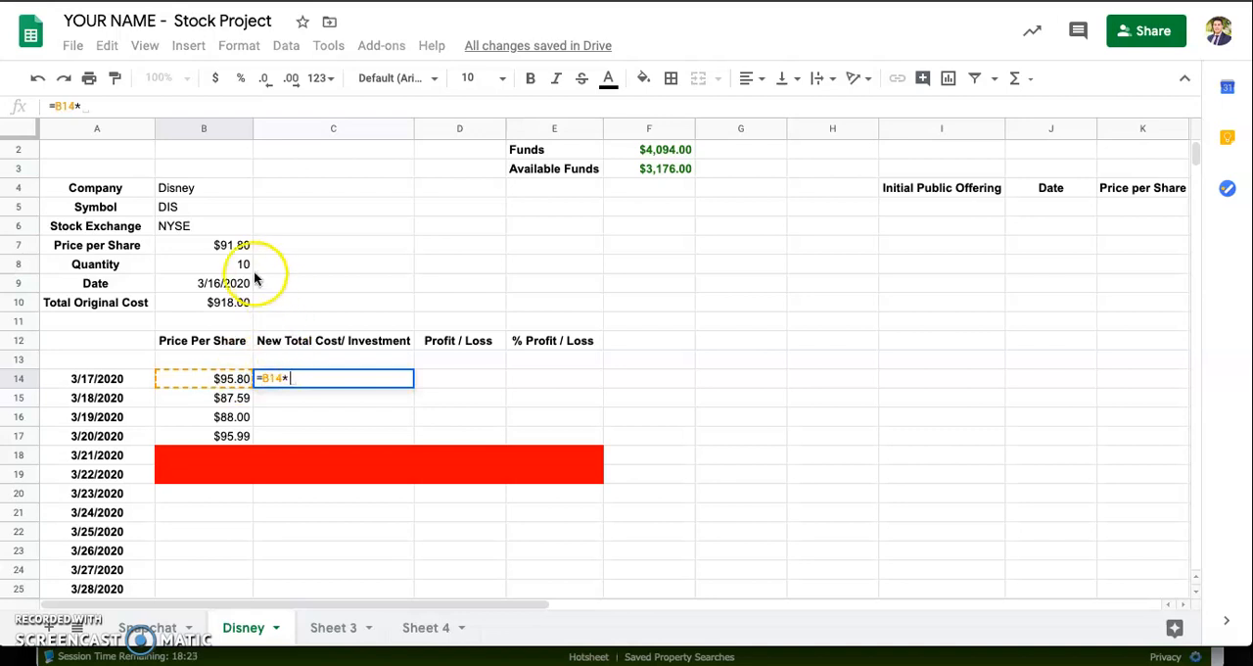
{"action": "left_click", "coordinate": [233, 267]}
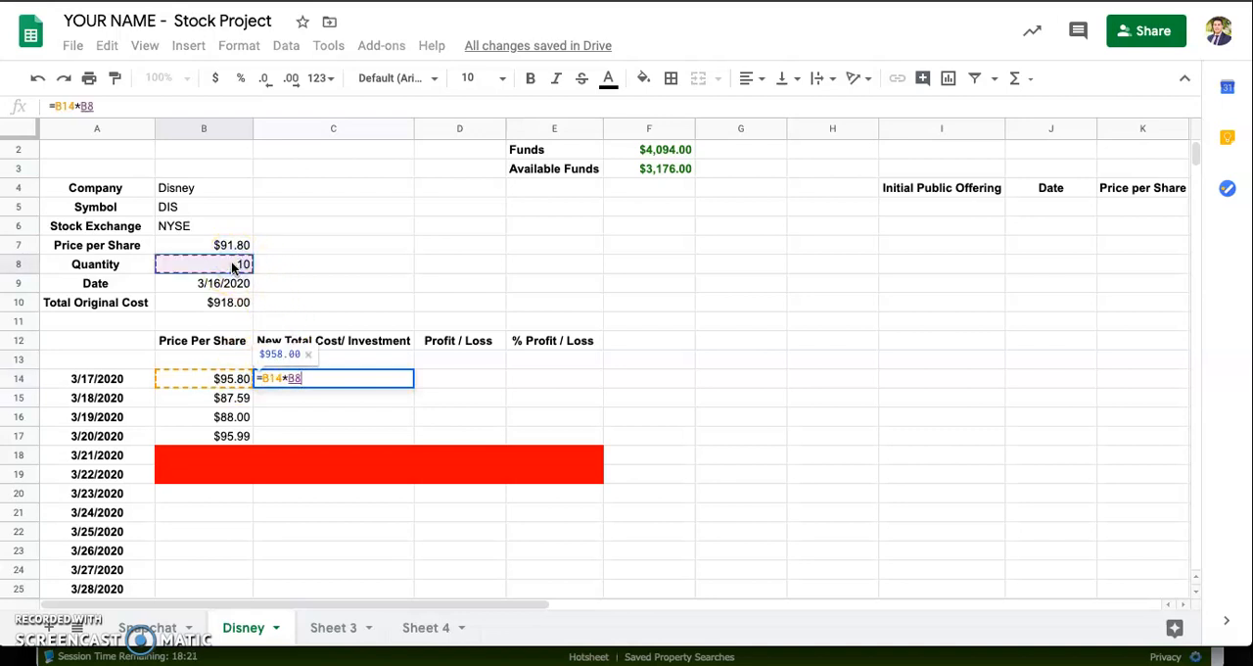
{"action": "key", "text": "Return"}
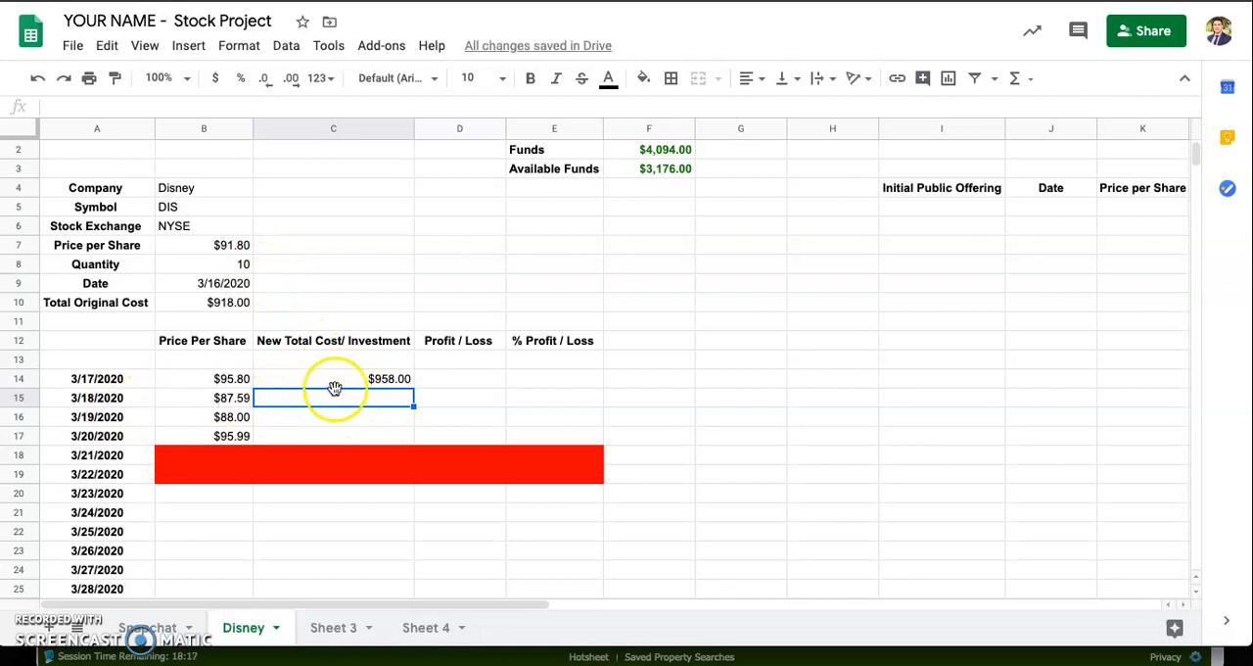
Step: Try filling the C14 formula down through C17 and inspect the cell references in the copied formulas
{"action": "left_click", "coordinate": [333, 382]}
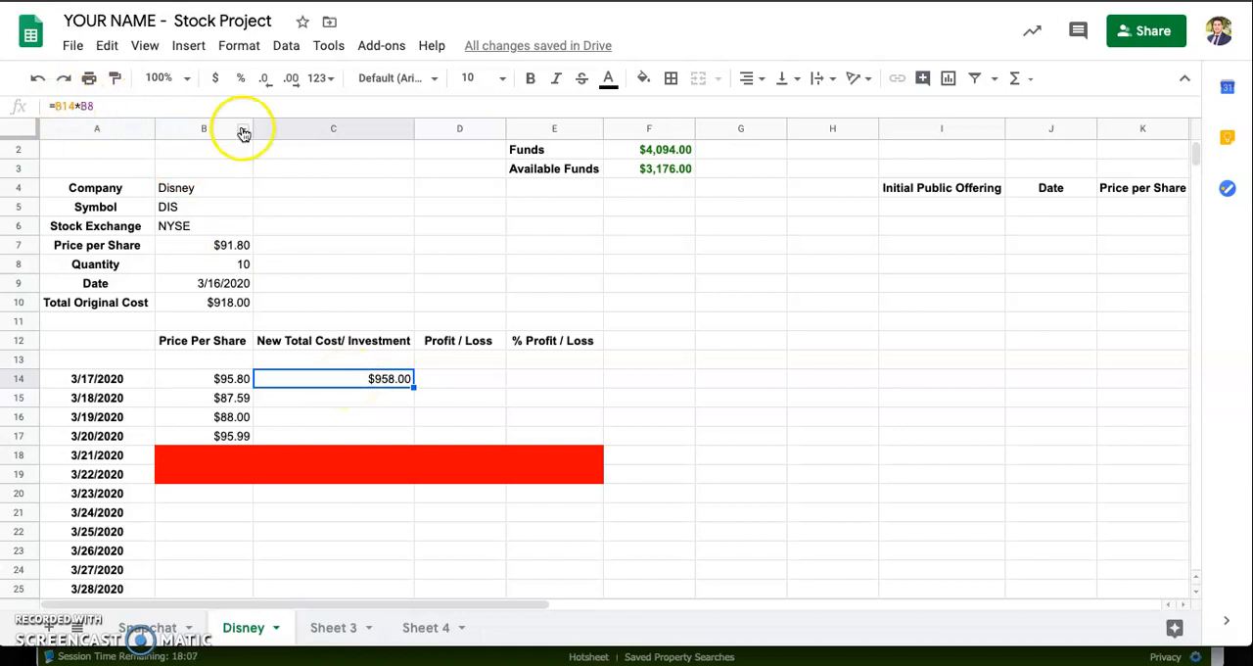
{"action": "left_click_drag", "start_coordinate": [413, 388], "coordinate": [414, 441]}
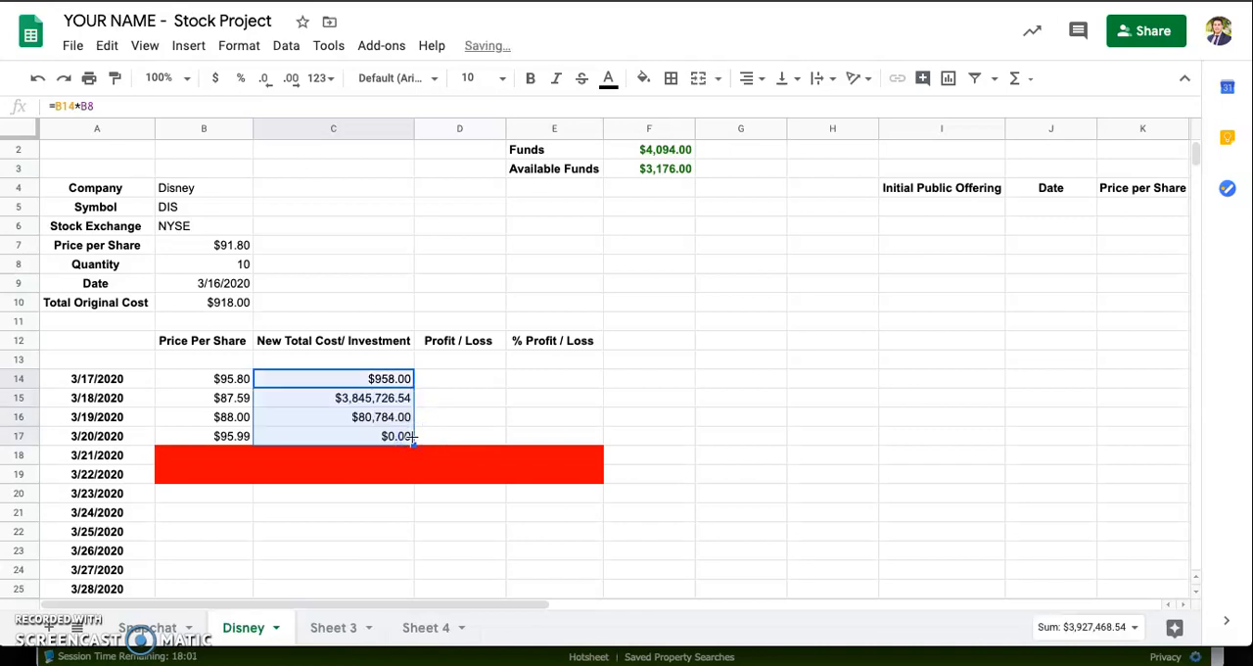
{"action": "left_click", "coordinate": [358, 401]}
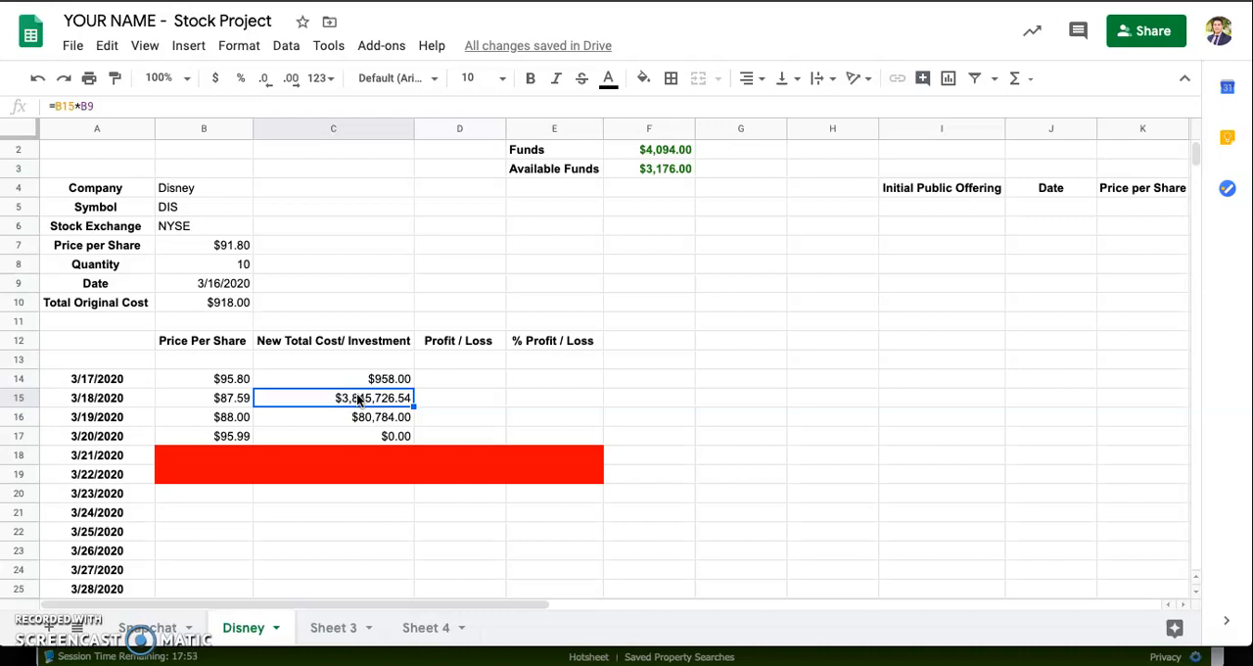
{"action": "left_click", "coordinate": [85, 104]}
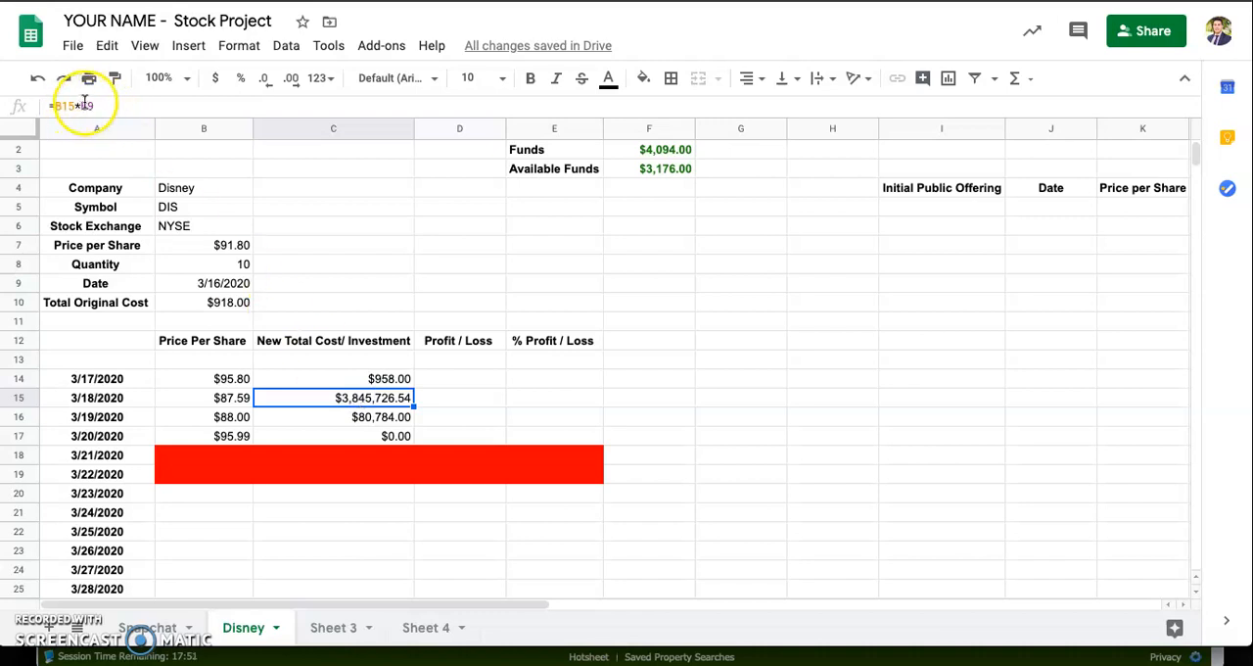
{"action": "left_click", "coordinate": [395, 418]}
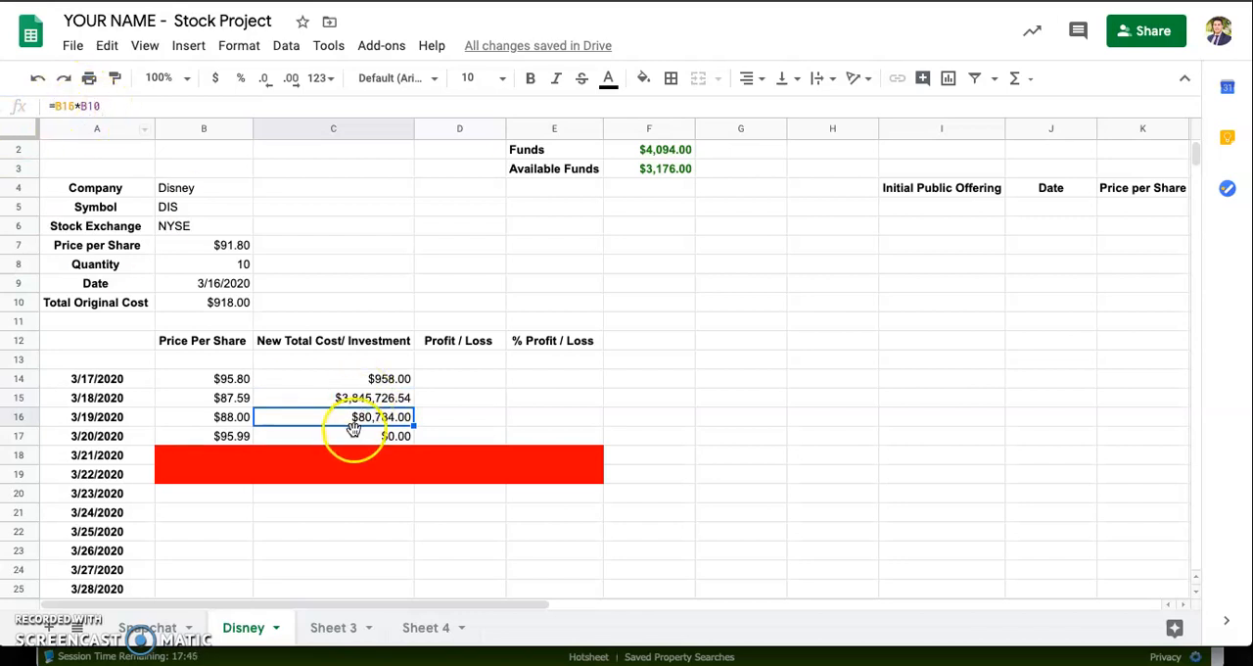
{"action": "left_click", "coordinate": [350, 434]}
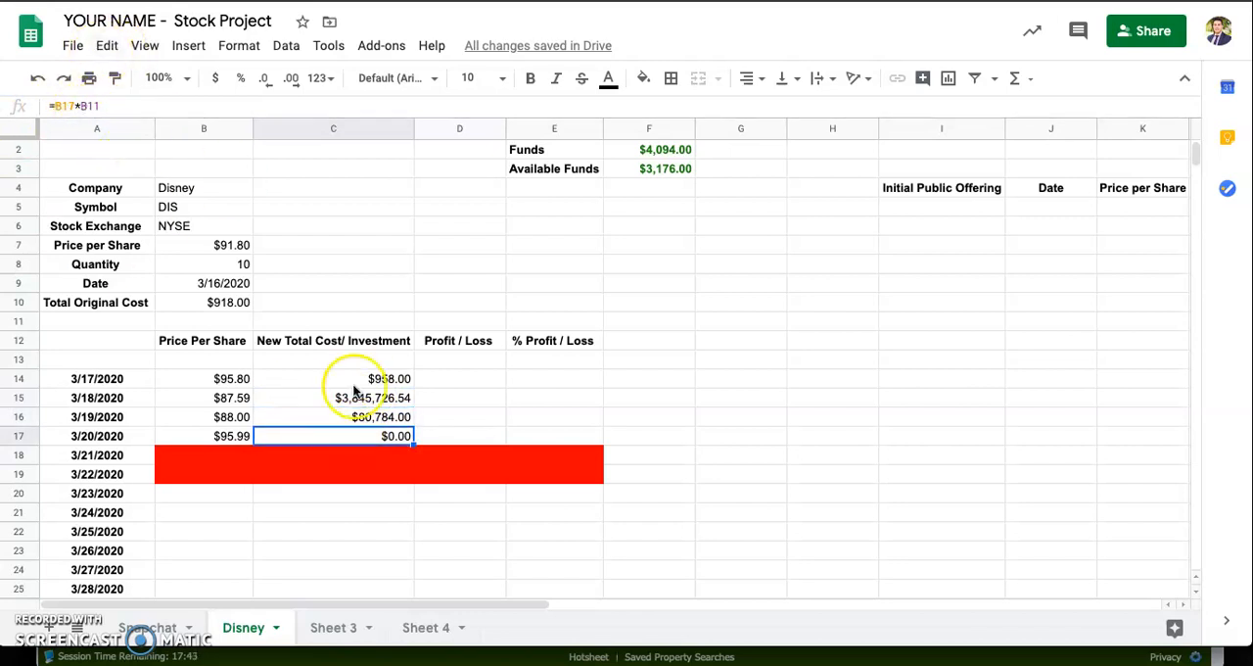
{"action": "left_click", "coordinate": [355, 398]}
{"action": "left_click", "coordinate": [372, 379]}
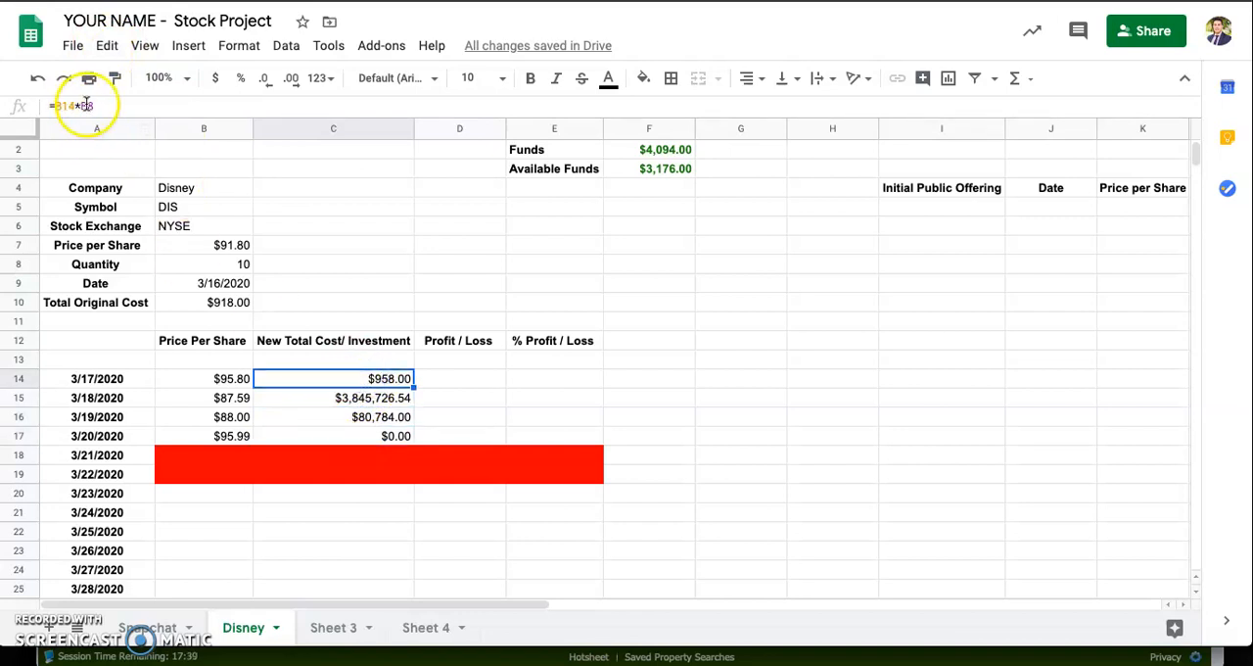
Step: Clear C15:C17 and change the formula in C14 to =B14*$B$8 so the quantity reference is absolute
{"action": "left_click_drag", "start_coordinate": [377, 393], "coordinate": [383, 434]}
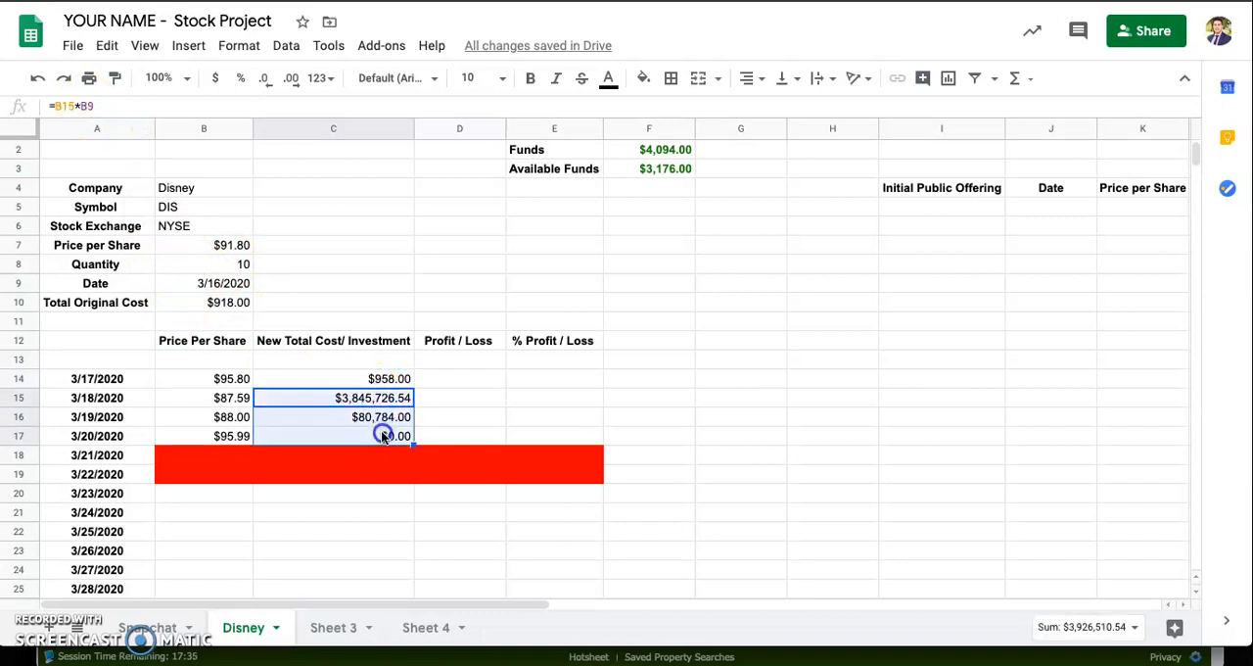
{"action": "key", "text": "Delete"}
{"action": "left_click", "coordinate": [368, 376]}
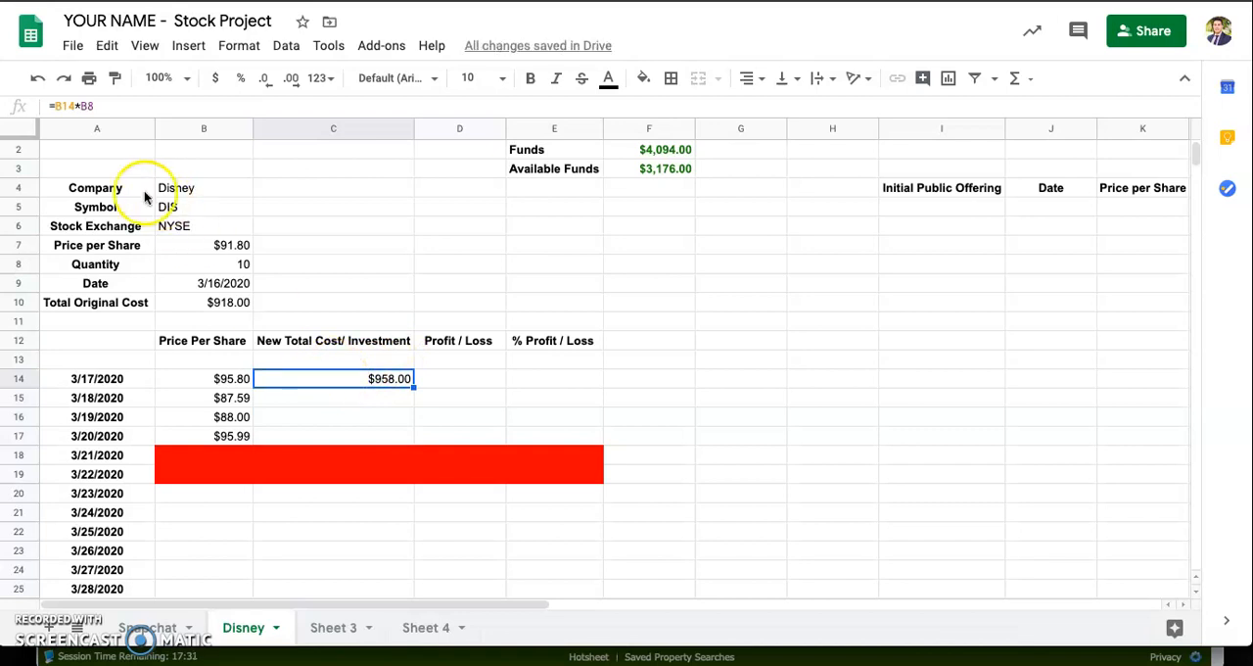
{"action": "left_click", "coordinate": [110, 102]}
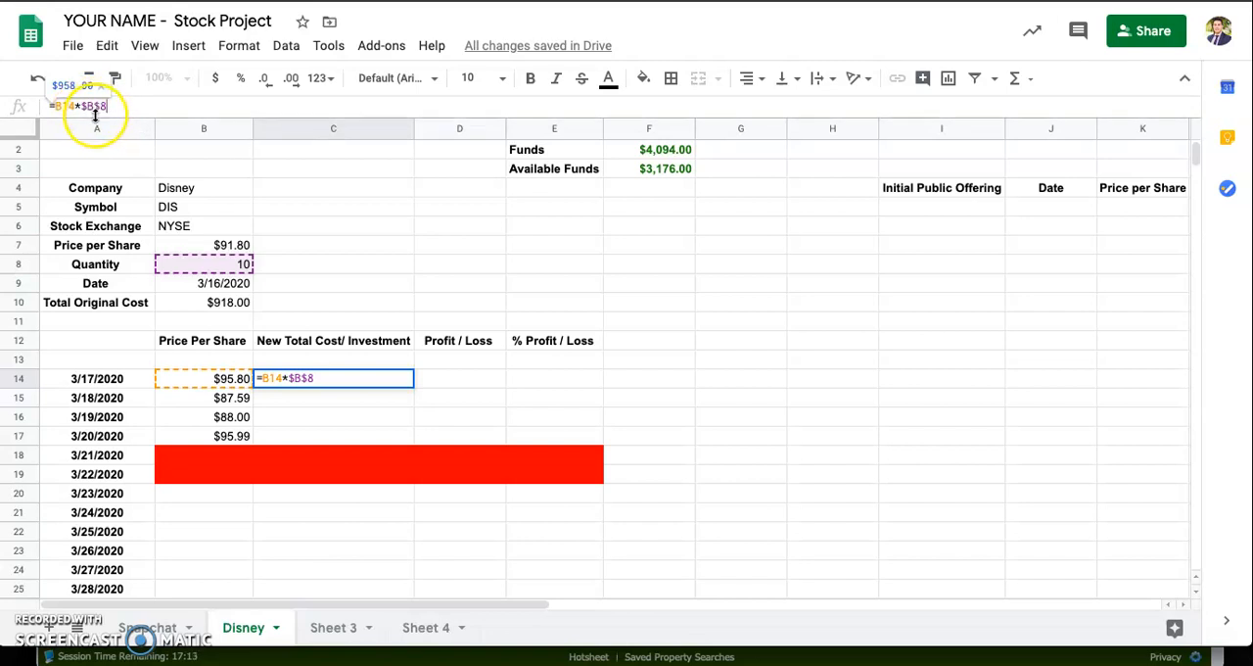
{"action": "key", "text": "Return"}
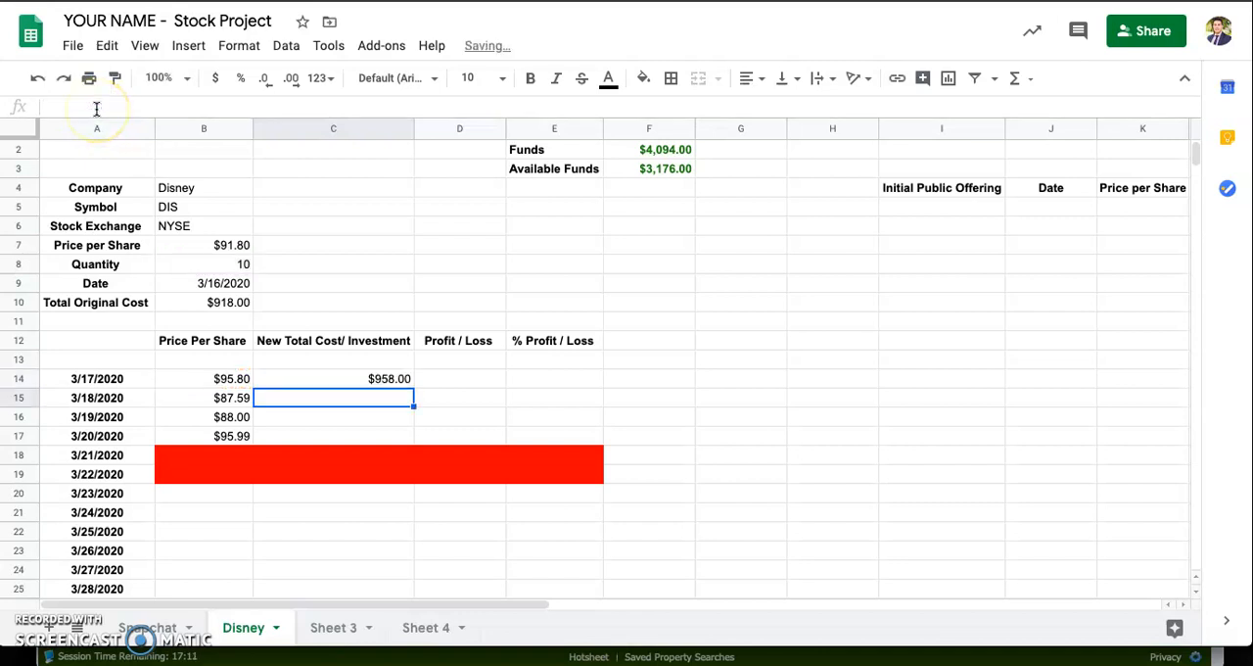
Step: Fill the C14 formula down through C17 and check the copied formulas against the Quantity cell
{"action": "left_click", "coordinate": [335, 378]}
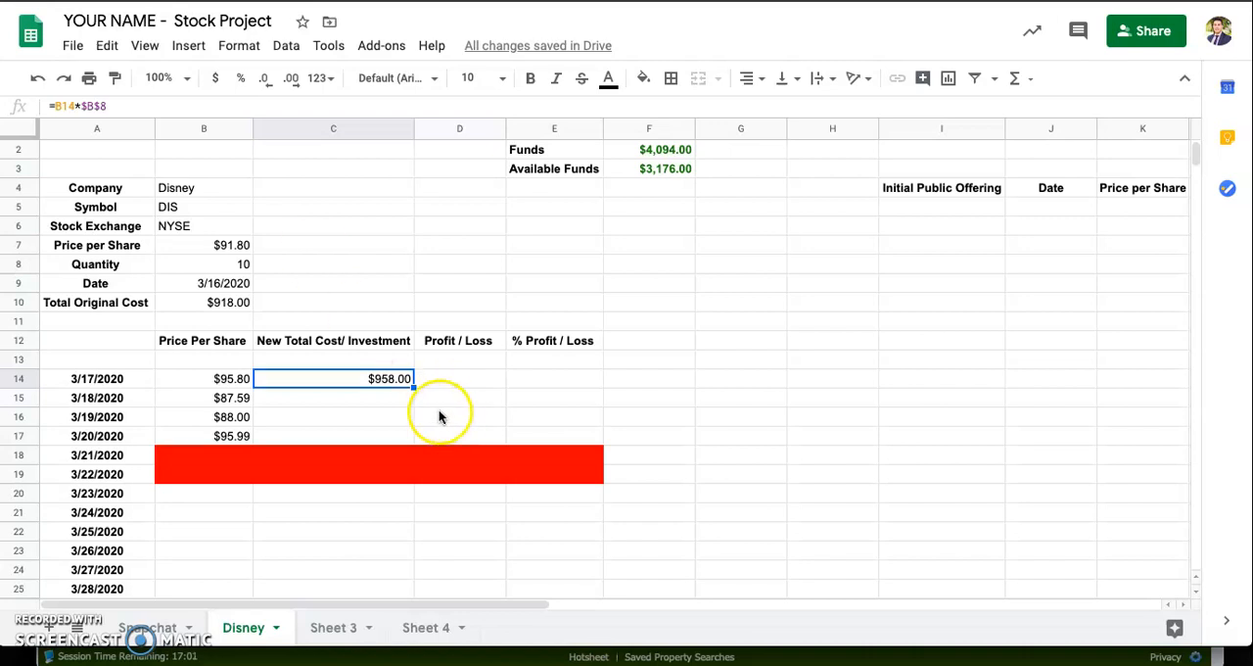
{"action": "left_click_drag", "start_coordinate": [412, 387], "coordinate": [411, 436]}
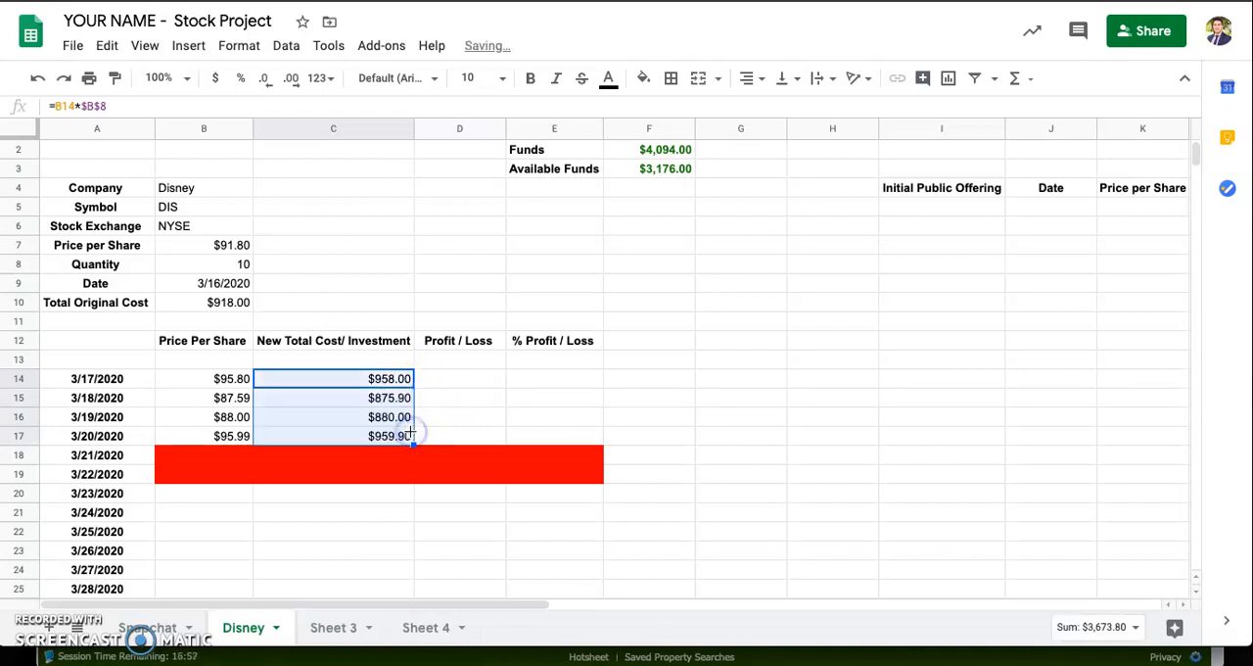
{"action": "left_click", "coordinate": [382, 400]}
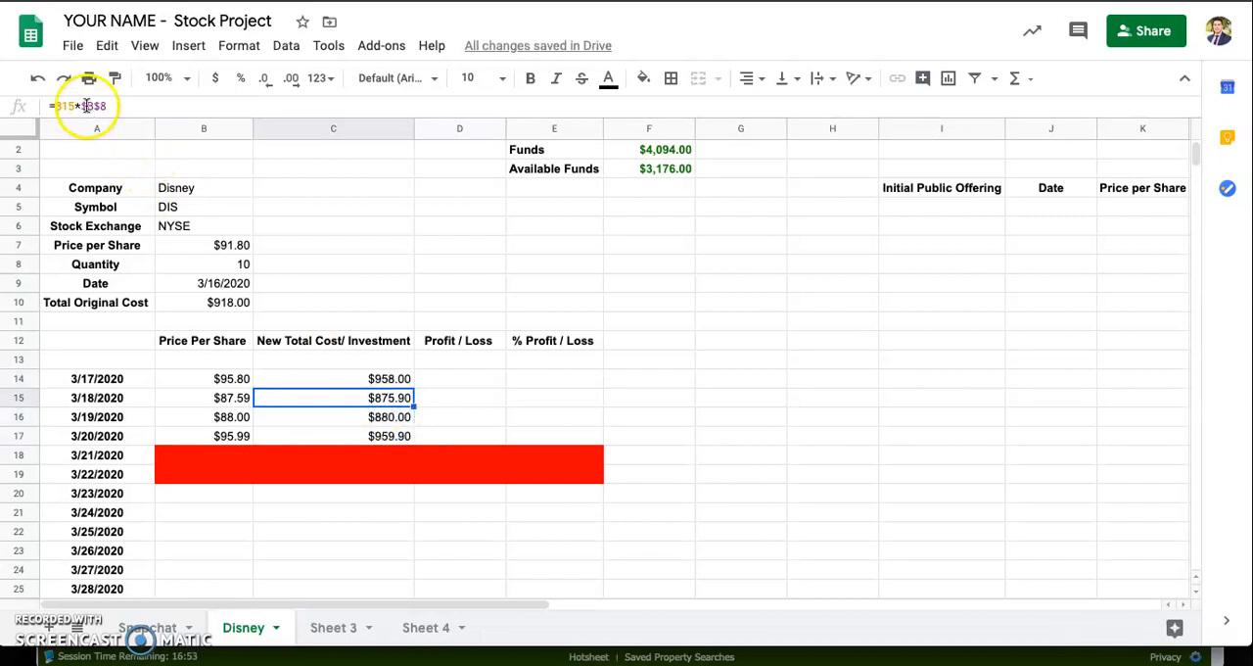
{"action": "left_click", "coordinate": [382, 421]}
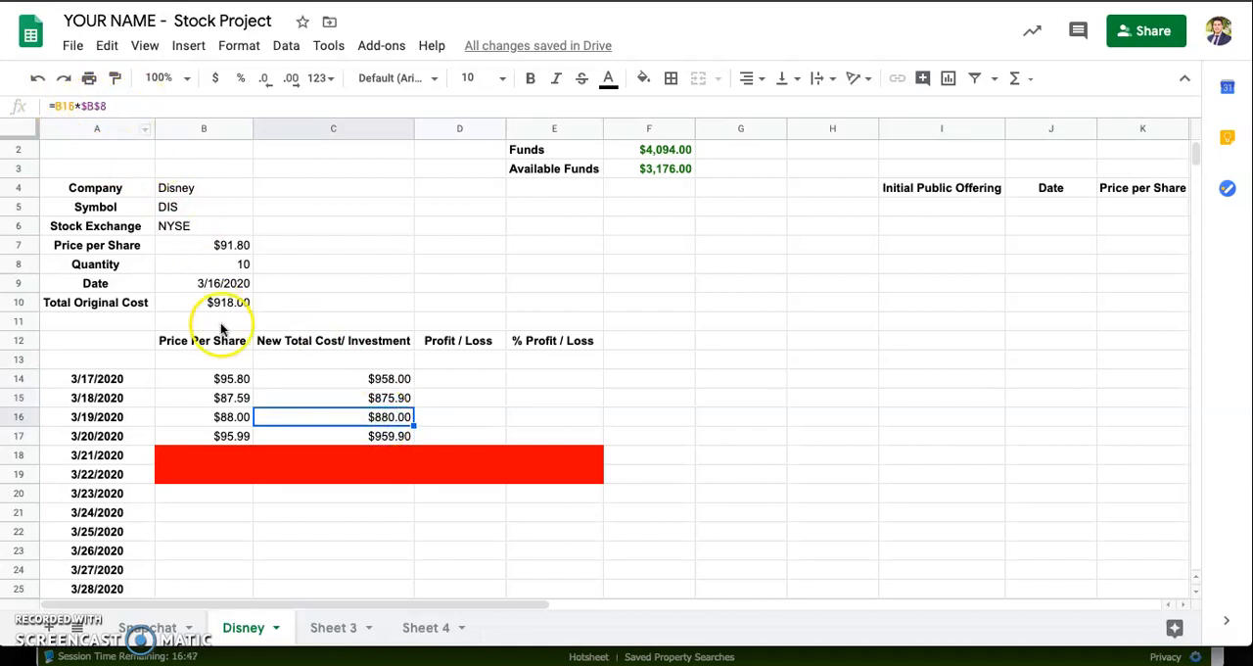
{"action": "left_click", "coordinate": [384, 437]}
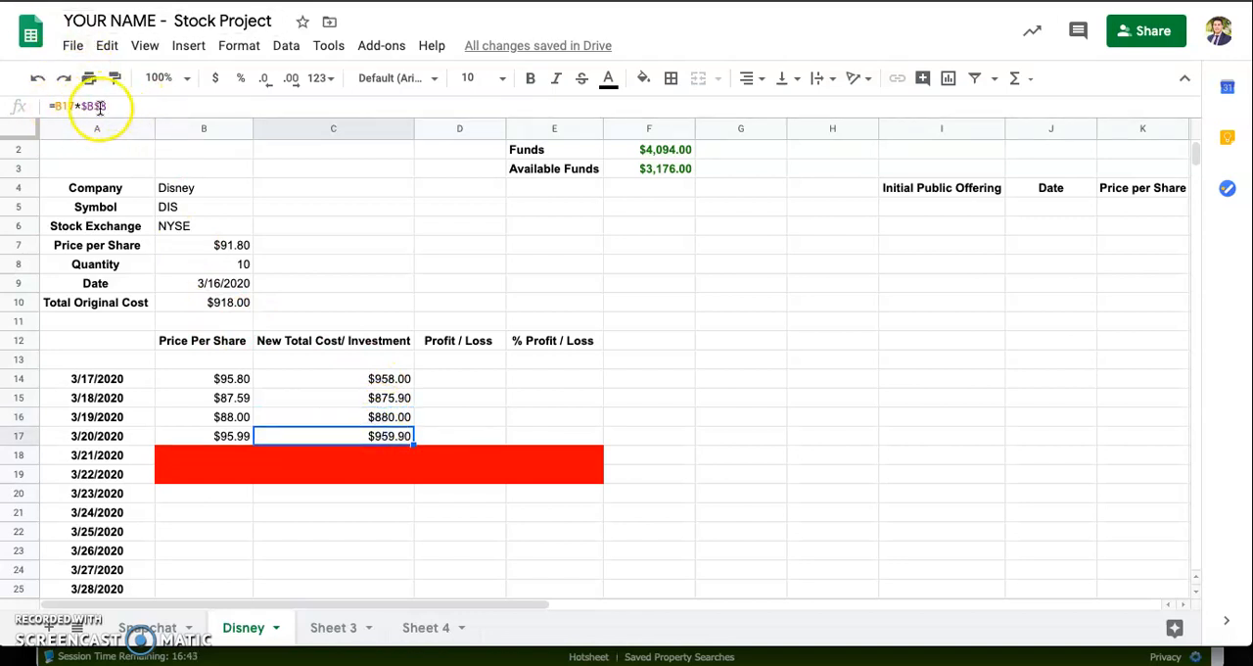
{"action": "left_click", "coordinate": [381, 380]}
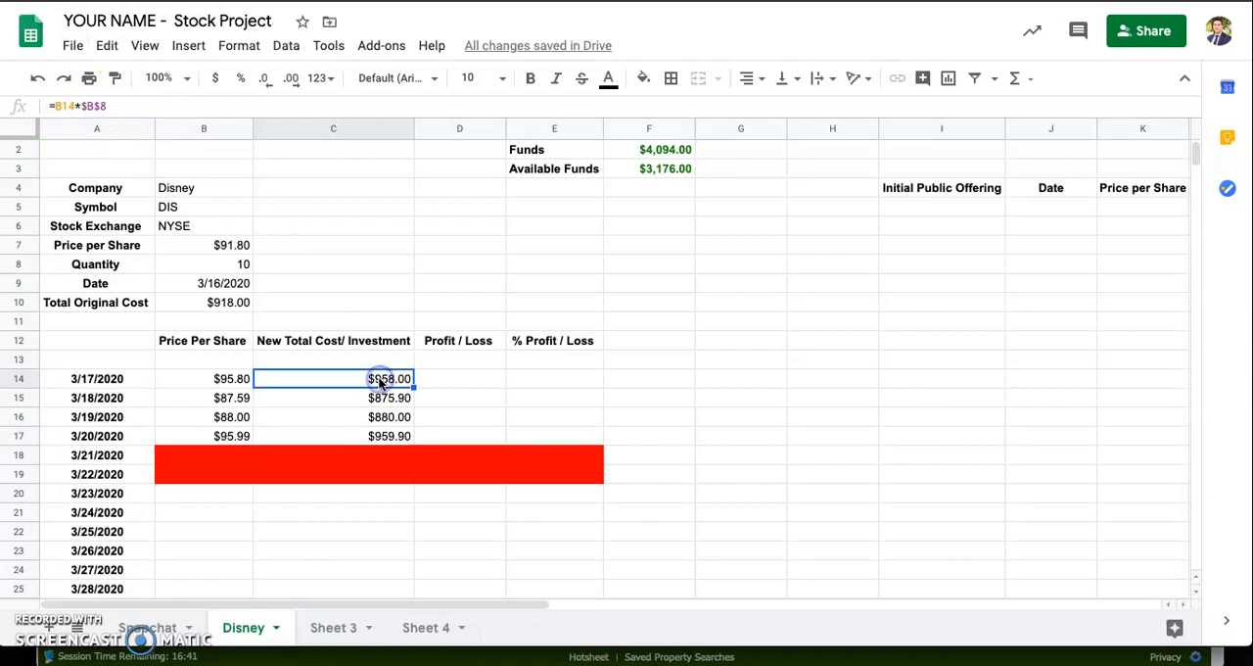
{"action": "left_click", "coordinate": [224, 262]}
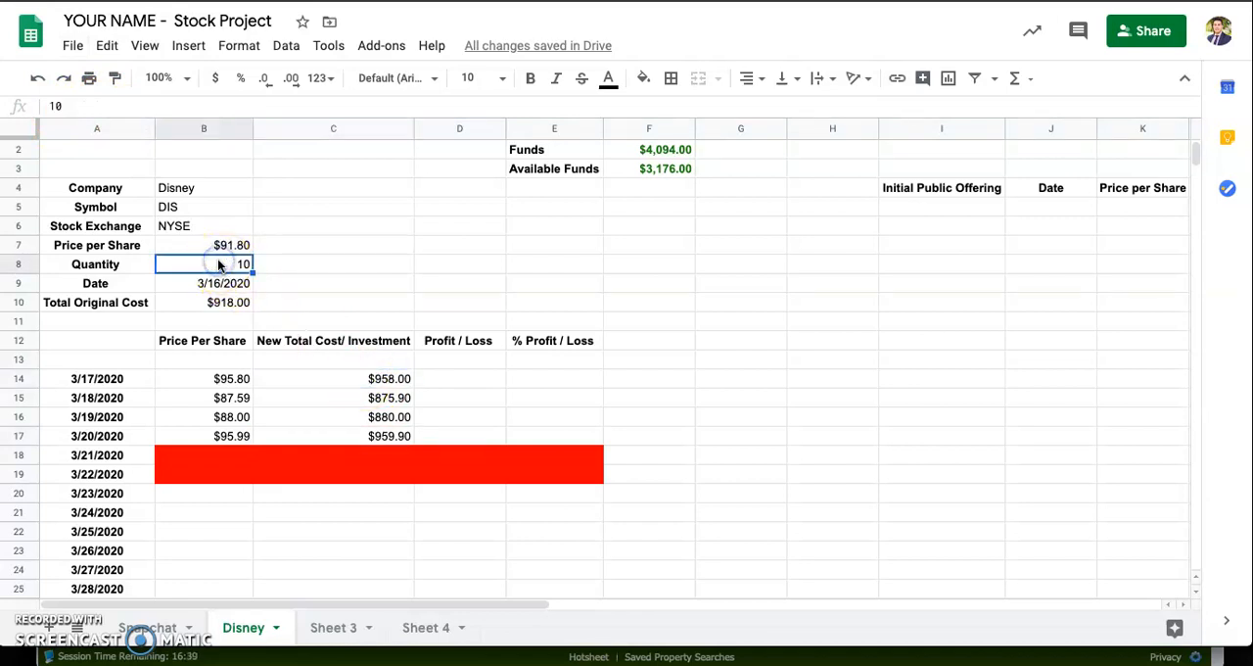
{"action": "left_click", "coordinate": [390, 379]}
Step: Enter the formula =C14-$B$10 in D14 to compute the profit or loss for 3/17/2020
{"action": "left_click", "coordinate": [461, 379]}
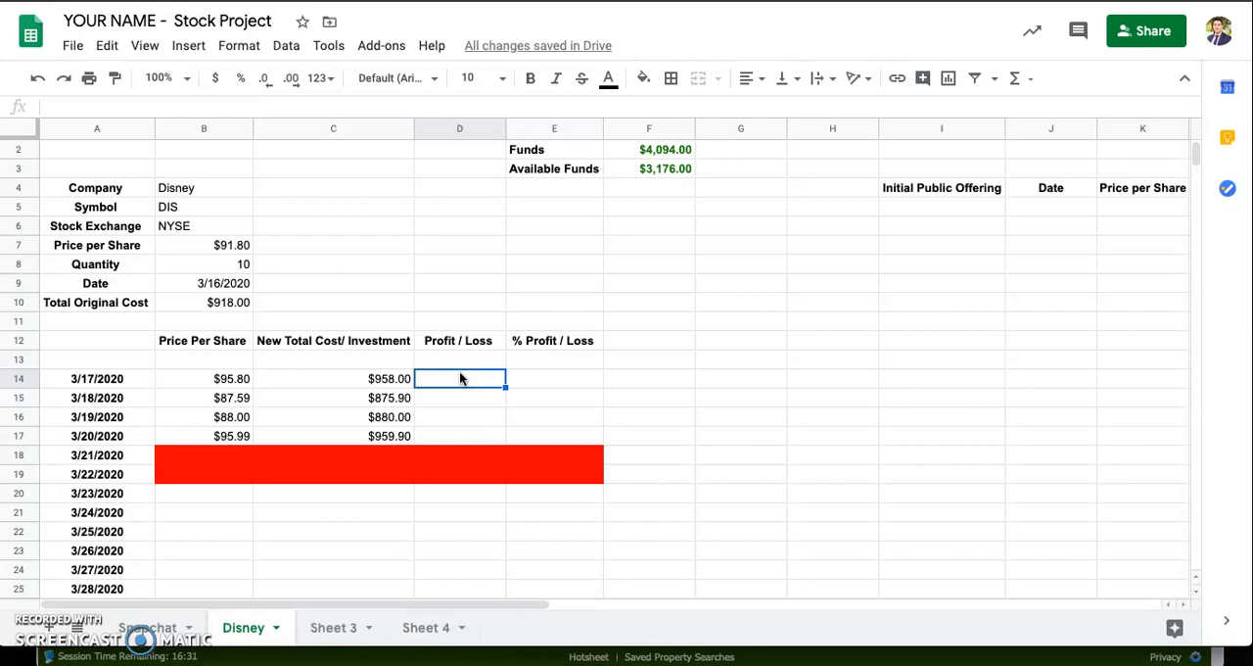
{"action": "type", "text": "="}
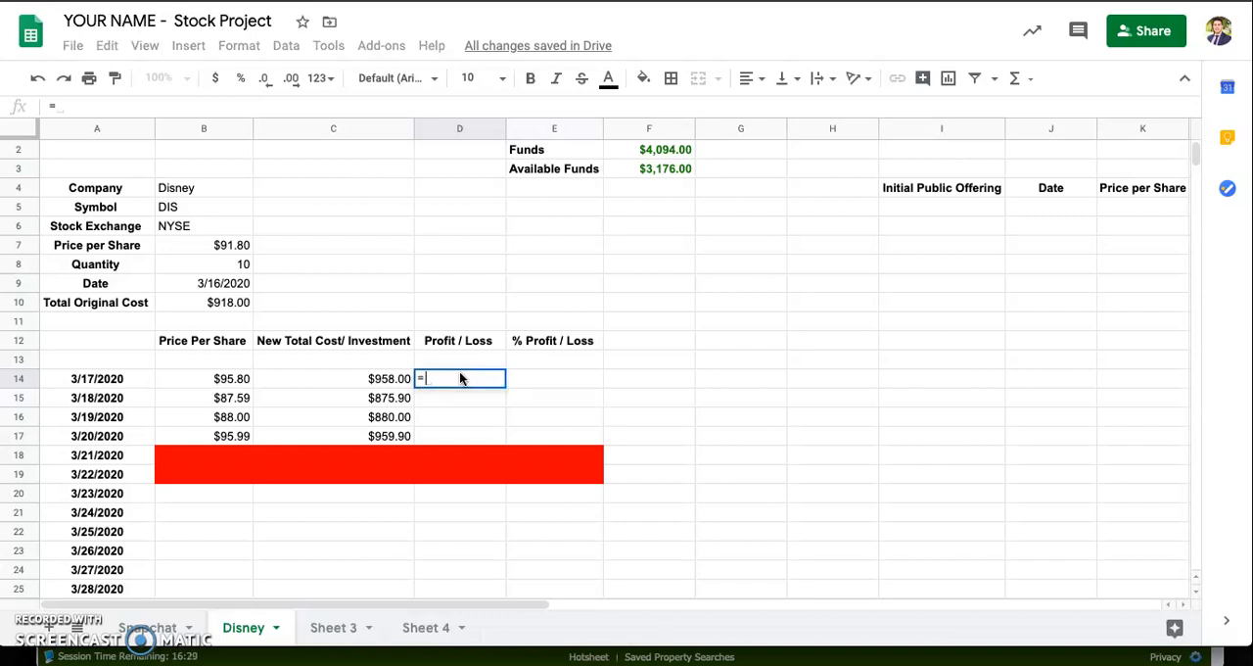
{"action": "left_click", "coordinate": [370, 379]}
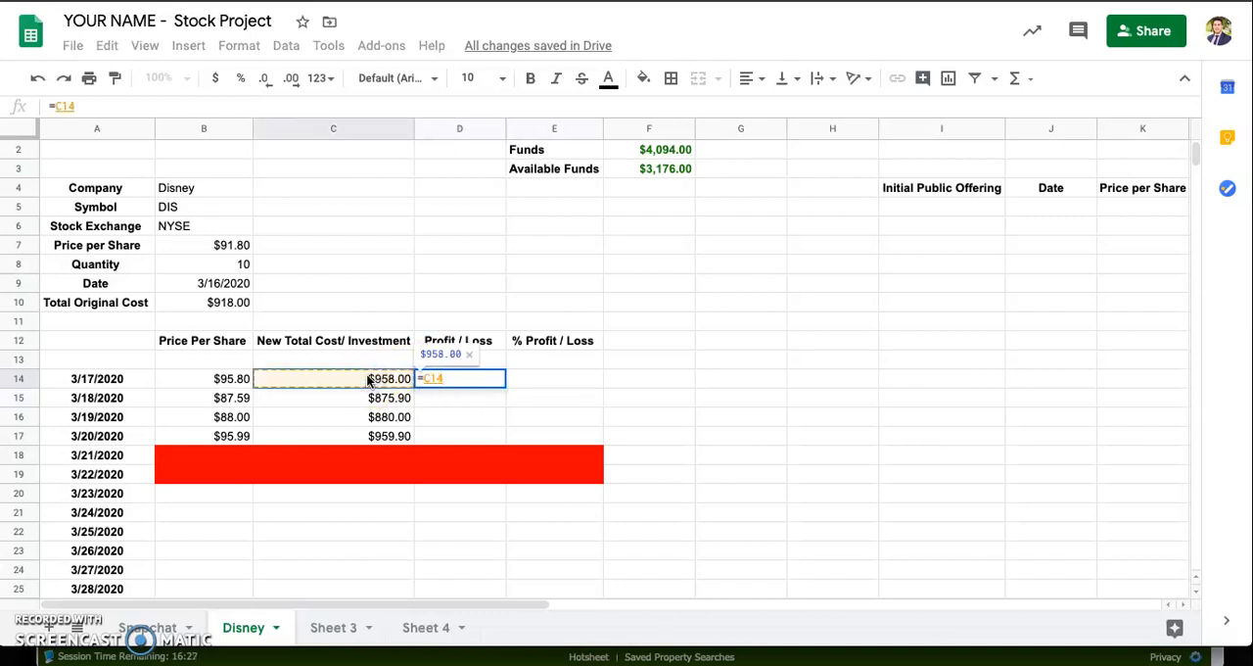
{"action": "type", "text": "-"}
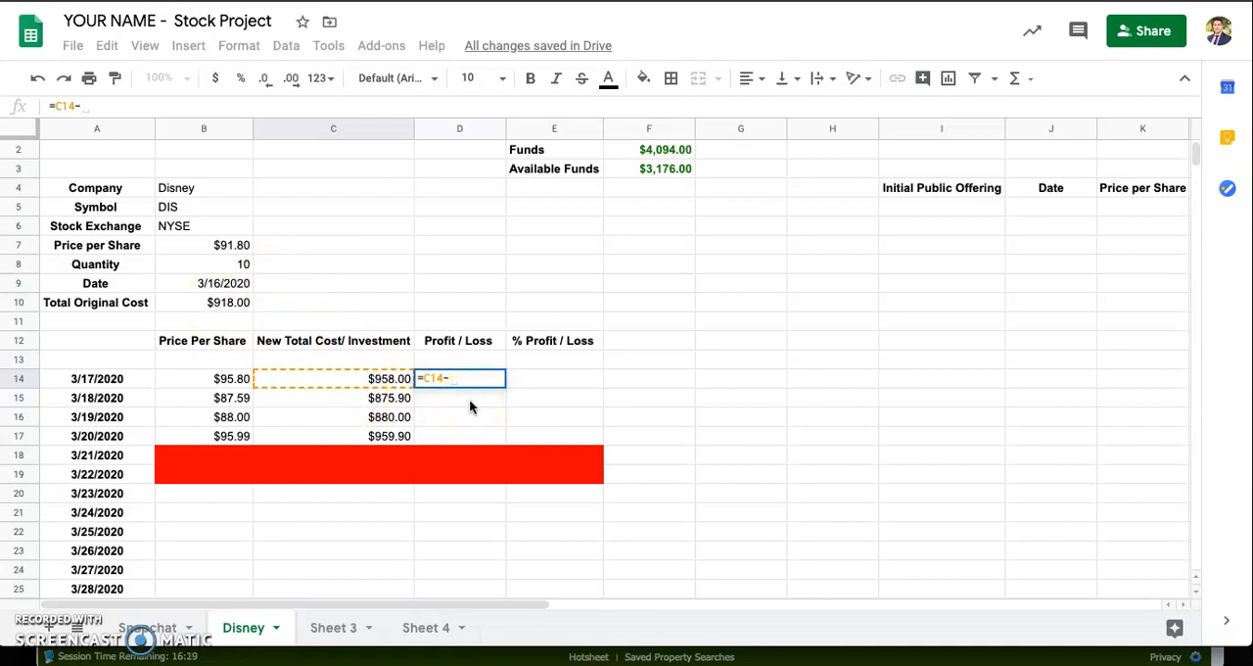
{"action": "type", "text": "$b$"}
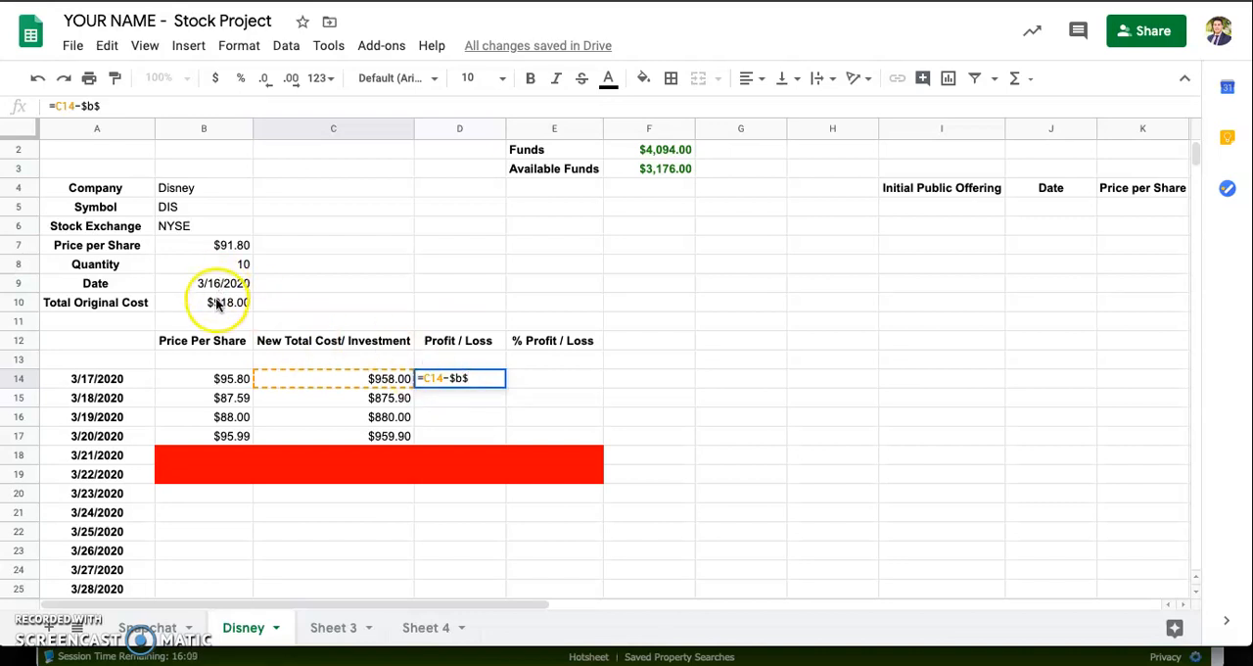
{"action": "type", "text": "10"}
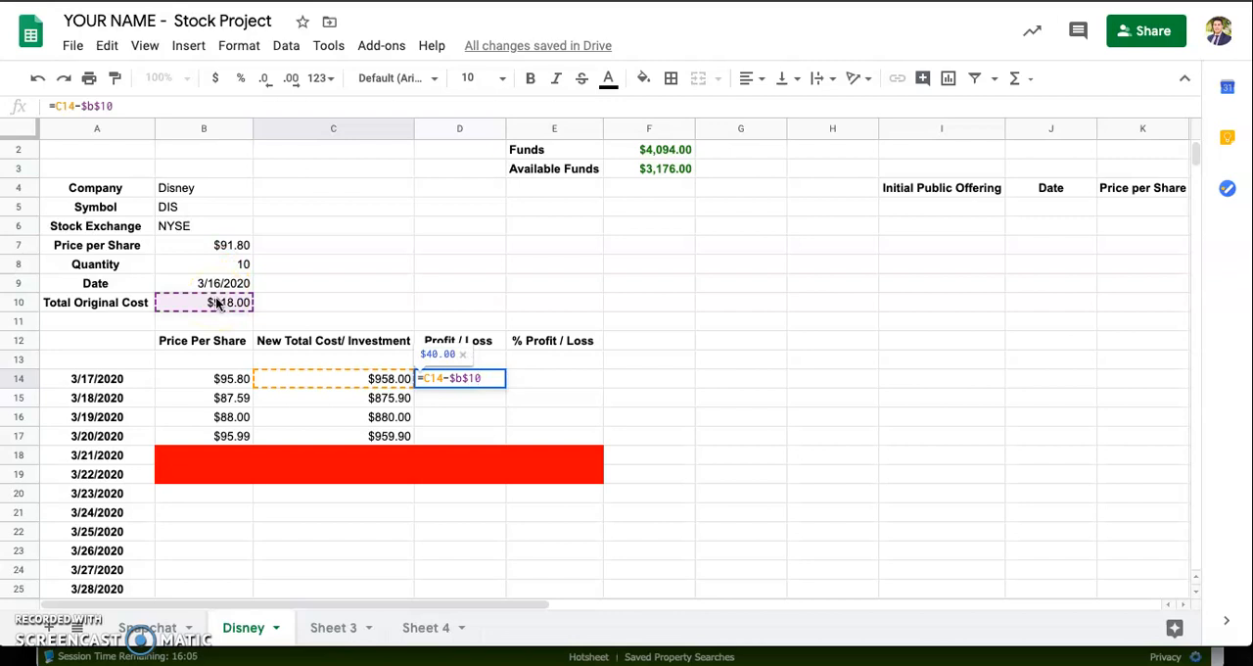
{"action": "key", "text": "Return"}
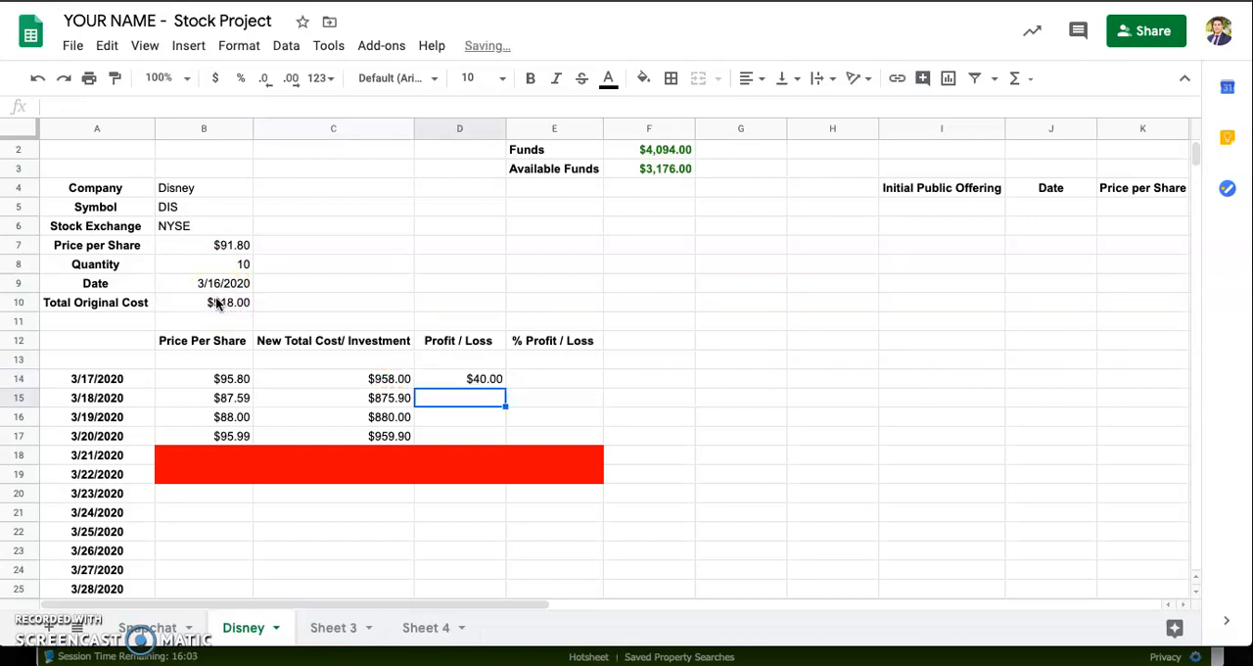
Step: Fill the D14 formula down through D17 and check the references in the copied Profit / Loss formulas
{"action": "left_click", "coordinate": [484, 376]}
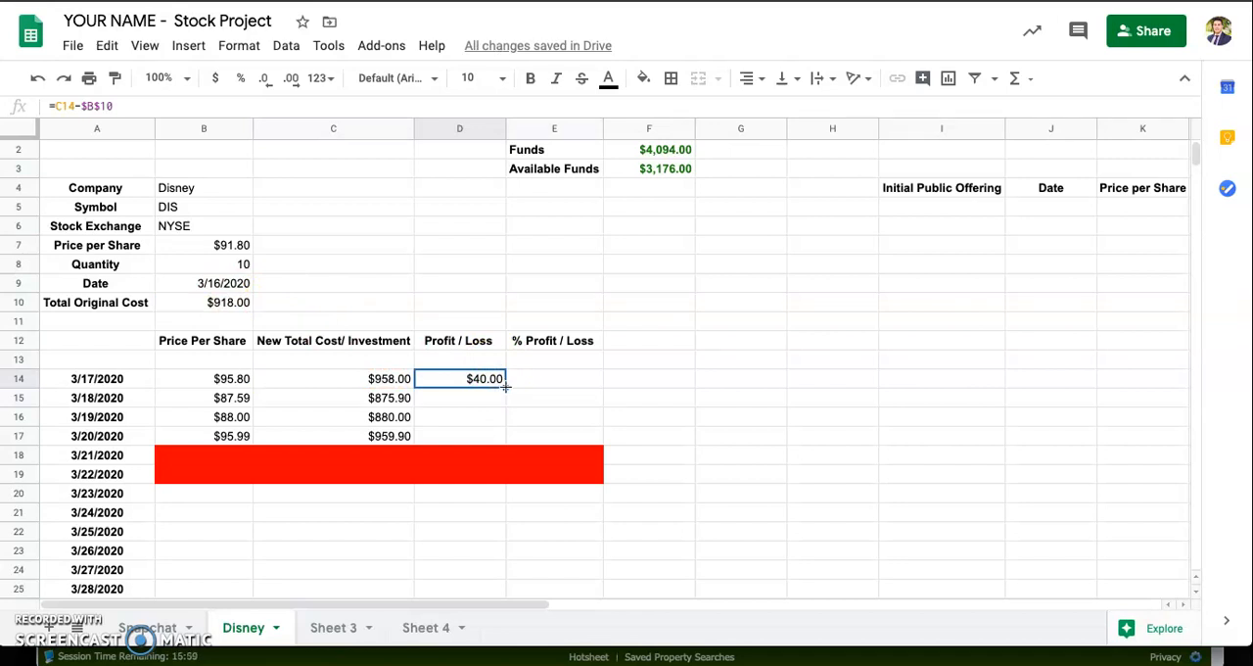
{"action": "left_click_drag", "start_coordinate": [505, 386], "coordinate": [505, 434]}
{"action": "left_click", "coordinate": [480, 401]}
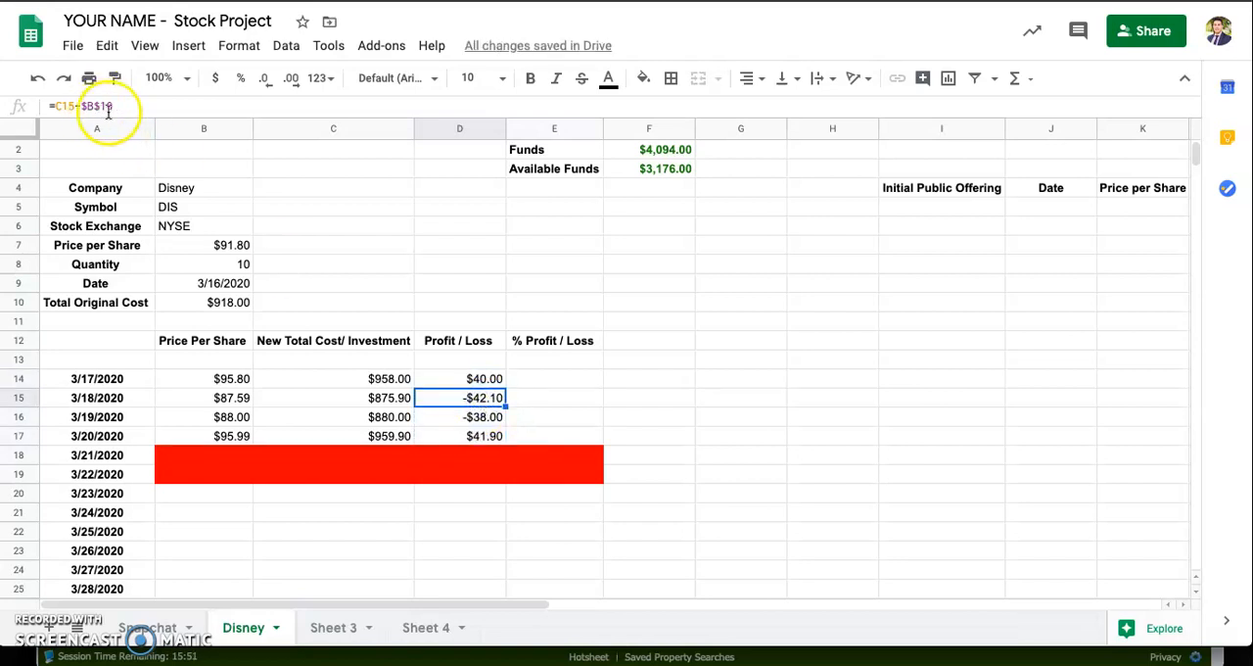
{"action": "left_click", "coordinate": [449, 419]}
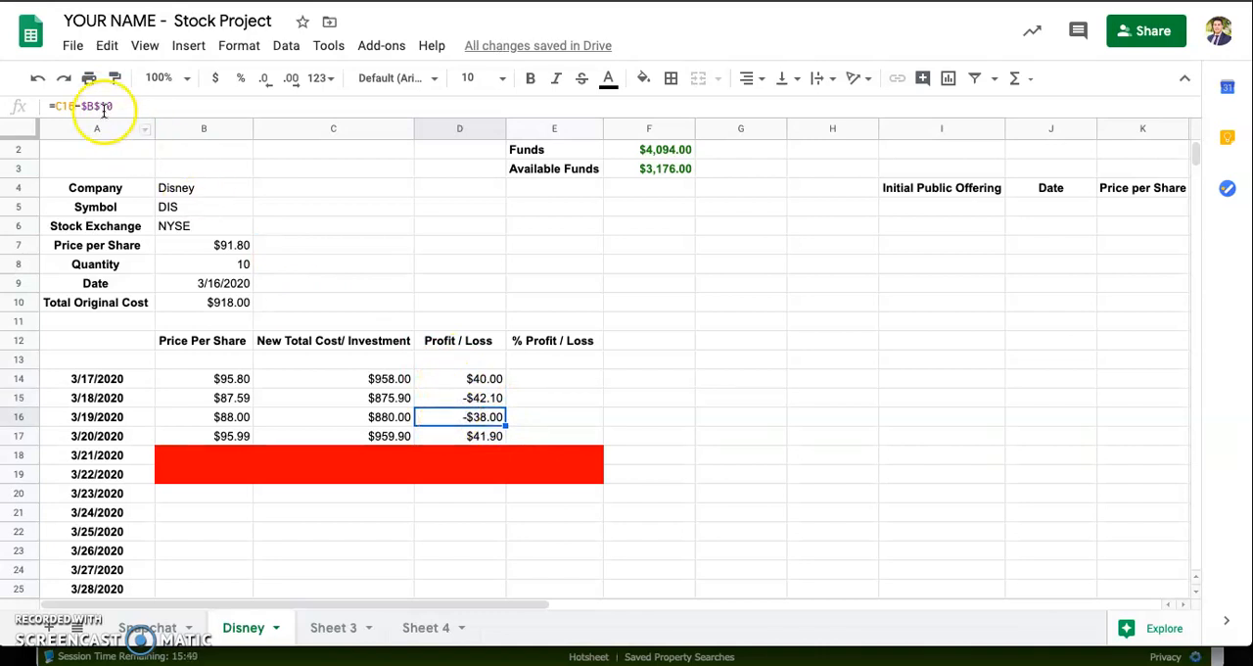
{"action": "left_click", "coordinate": [441, 435]}
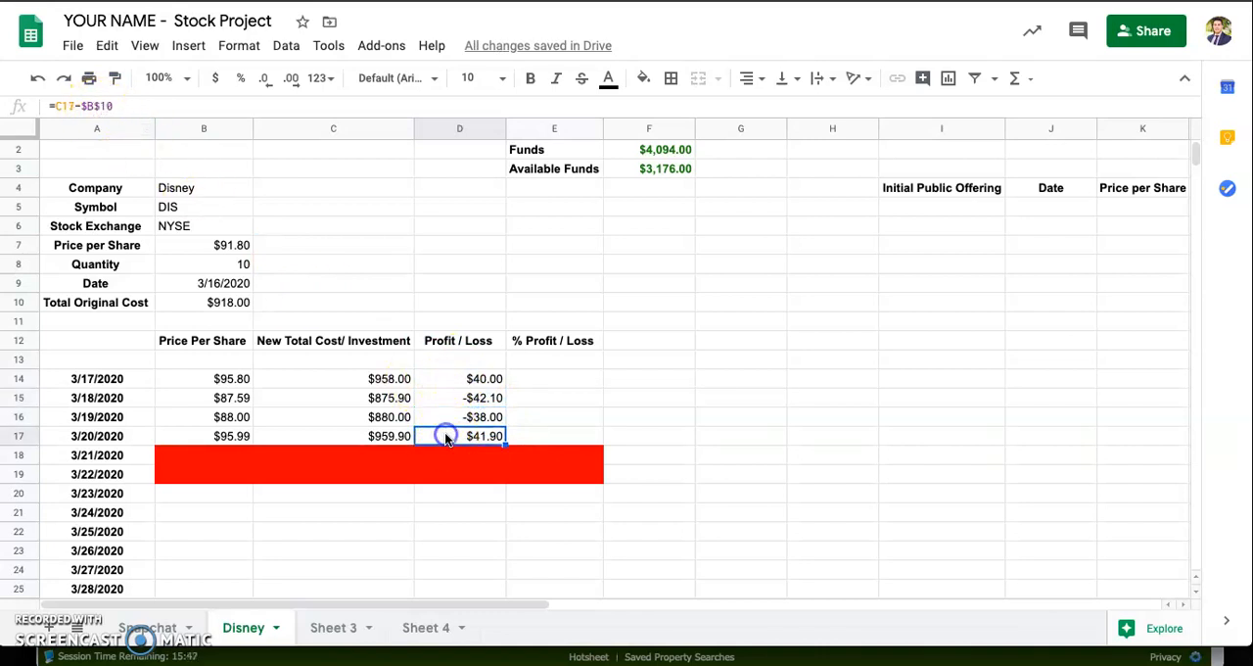
{"action": "left_click", "coordinate": [465, 380]}
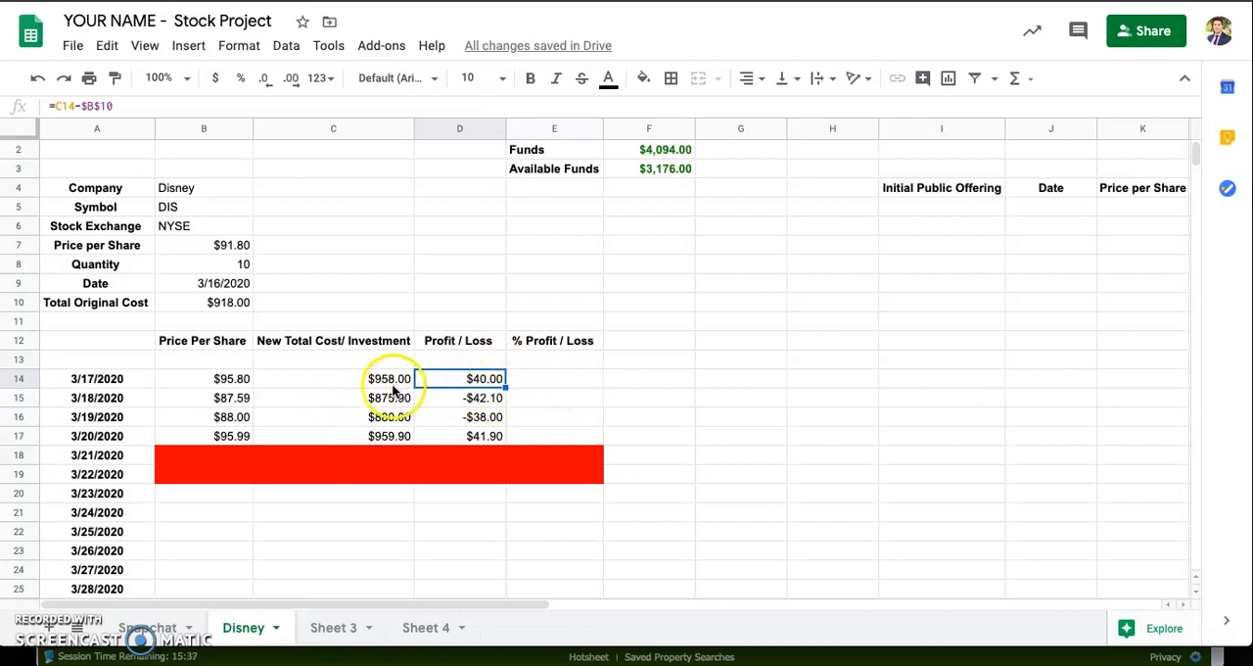
Step: Enter the formula =D14/B10 in E14 to compute the % Profit / Loss for 3/17/2020
{"action": "left_click", "coordinate": [354, 379]}
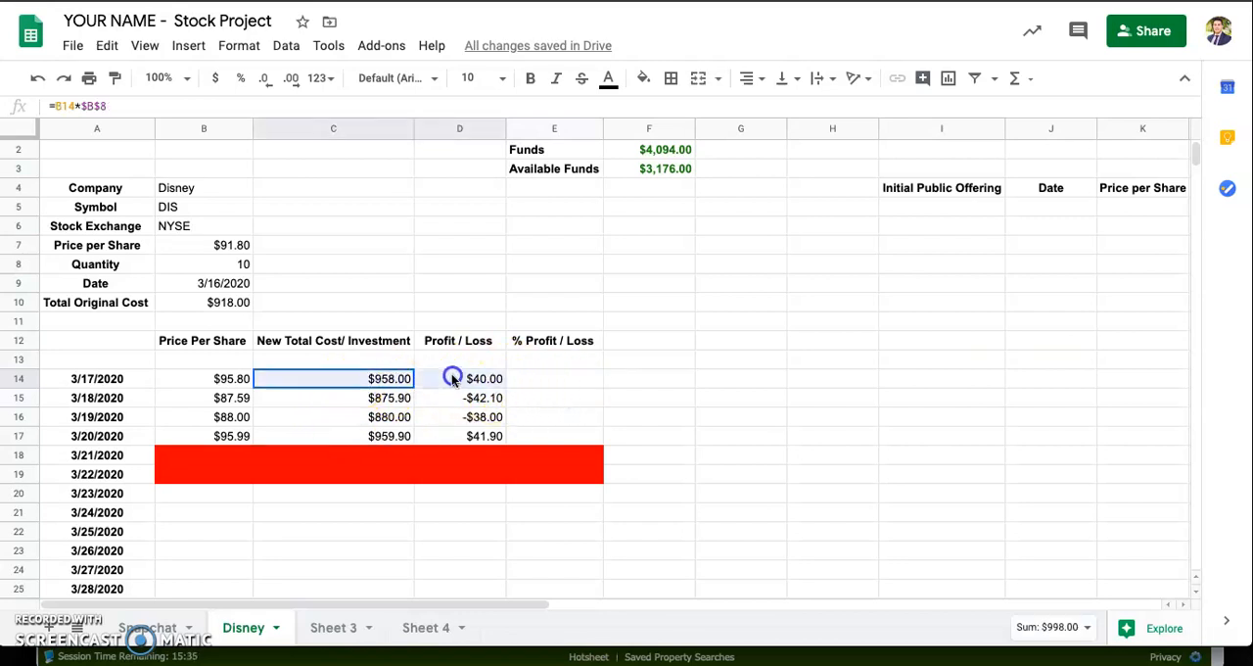
{"action": "left_click", "coordinate": [548, 382]}
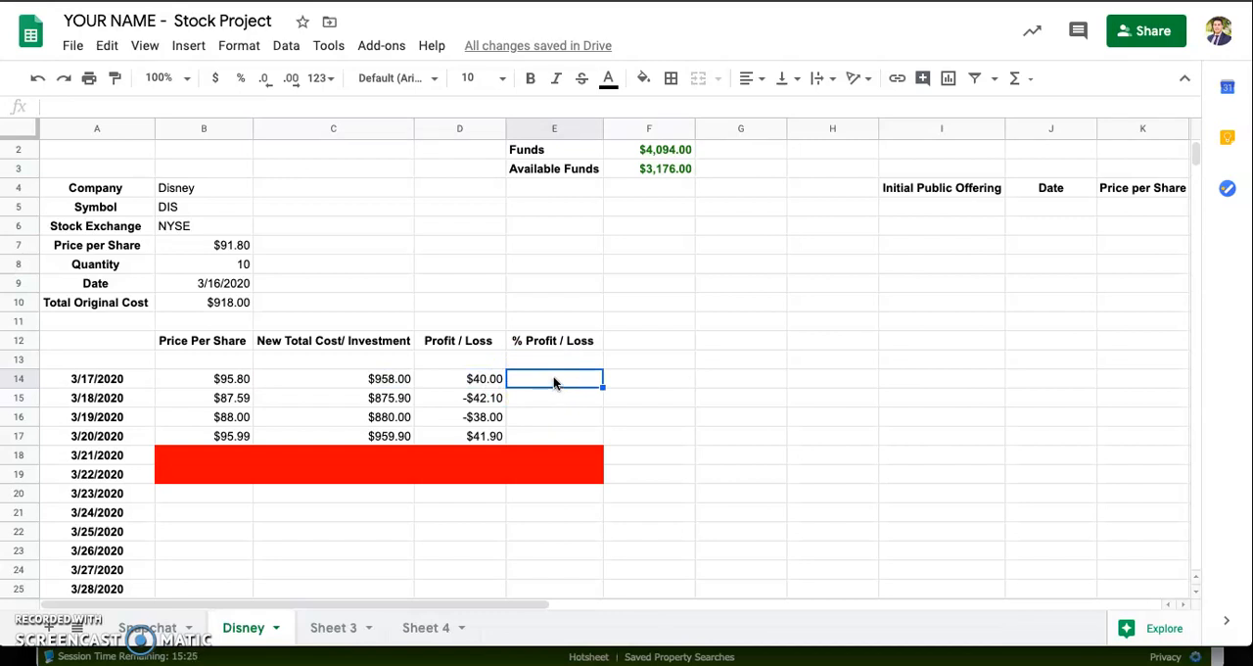
{"action": "type", "text": "="}
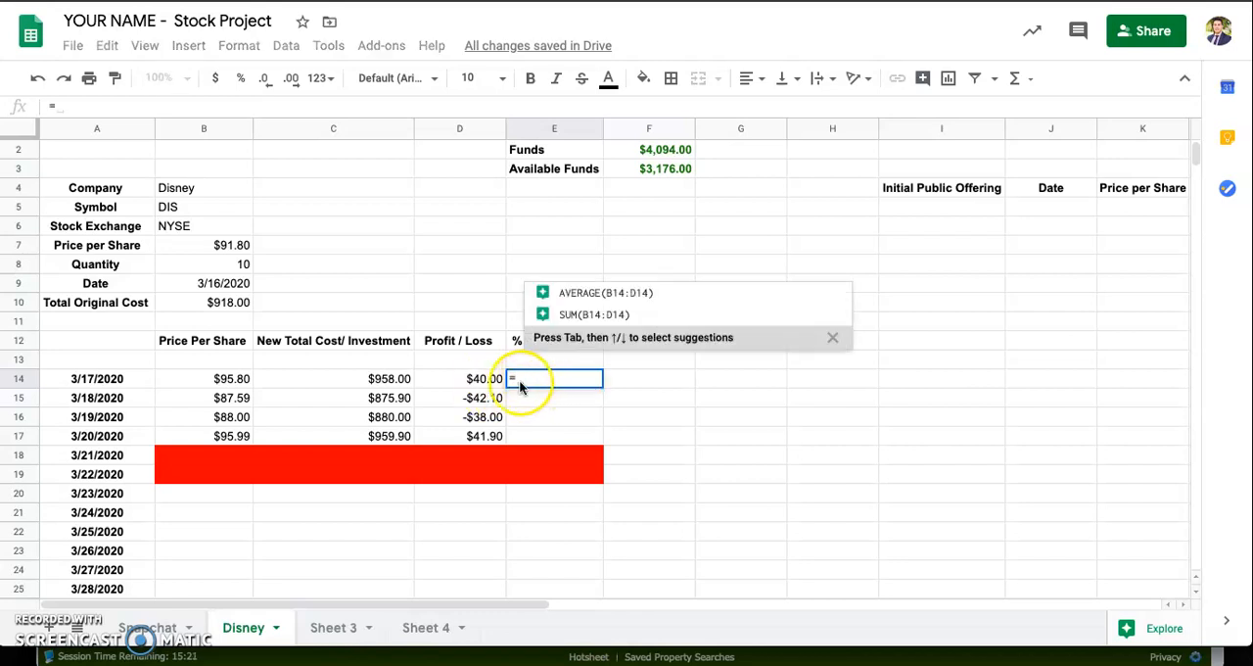
{"action": "left_click", "coordinate": [484, 382]}
{"action": "type", "text": "/"}
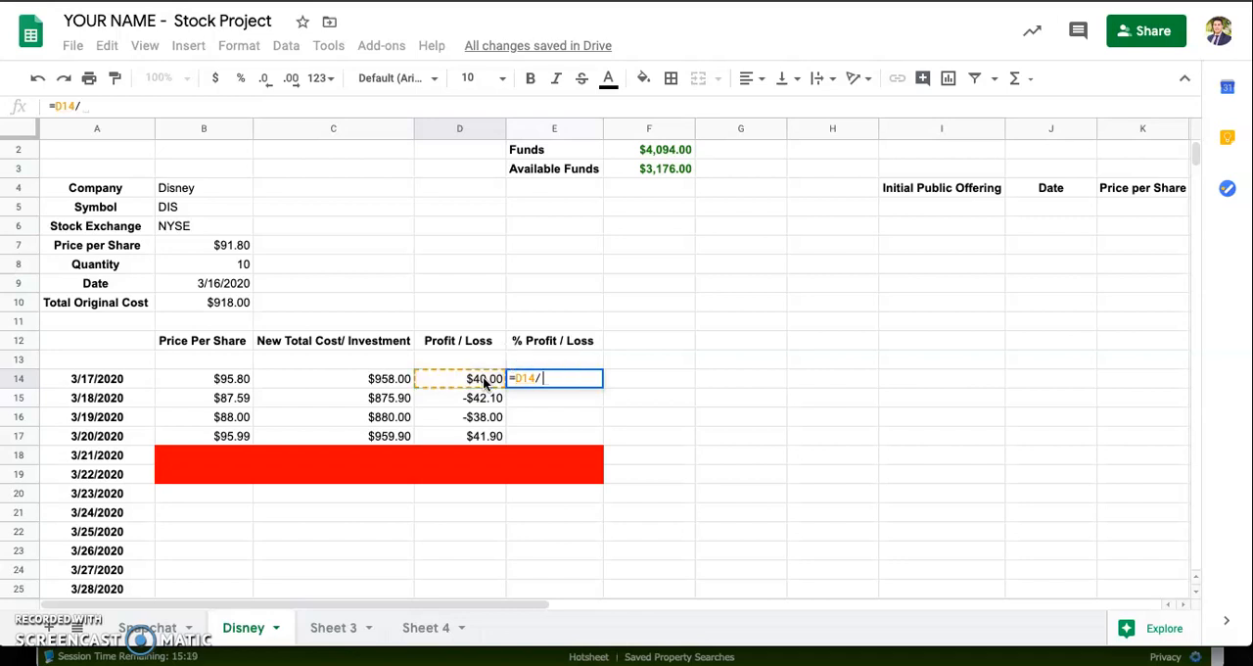
{"action": "left_click", "coordinate": [229, 304]}
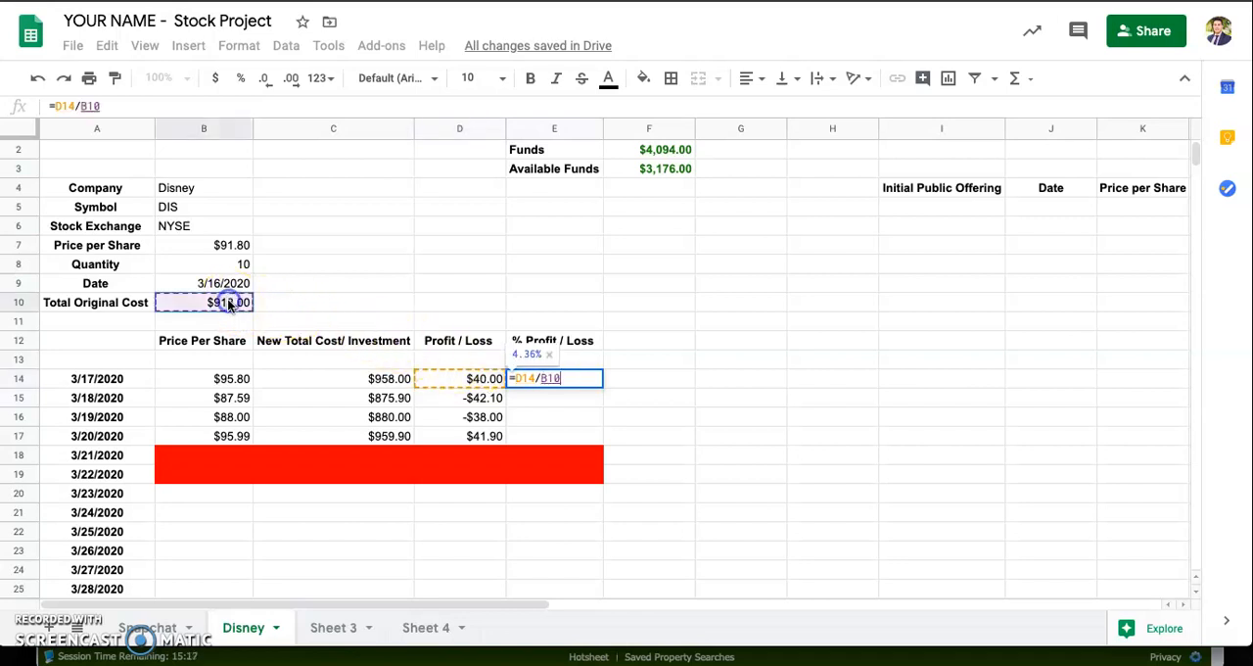
{"action": "key", "text": "Return"}
Step: Change the E14 formula to =D14/$B$10 so the original cost reference is absolute, and fill it down into E15
{"action": "left_click", "coordinate": [578, 379]}
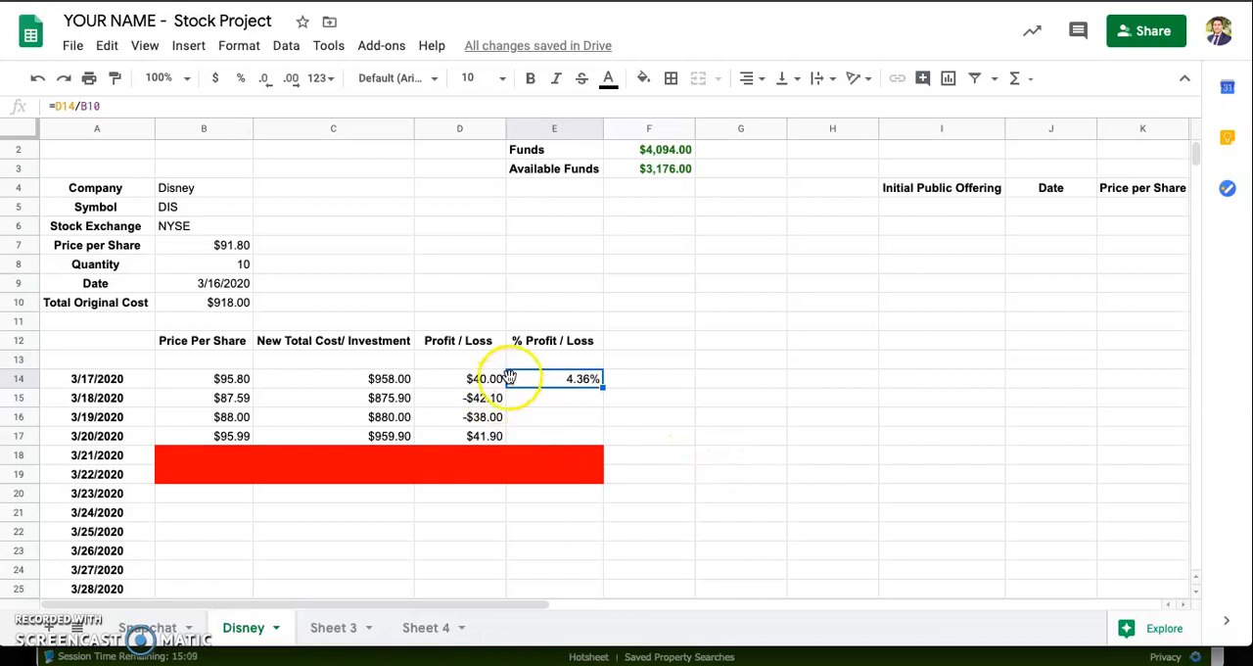
{"action": "left_click", "coordinate": [571, 396]}
{"action": "left_click", "coordinate": [566, 417]}
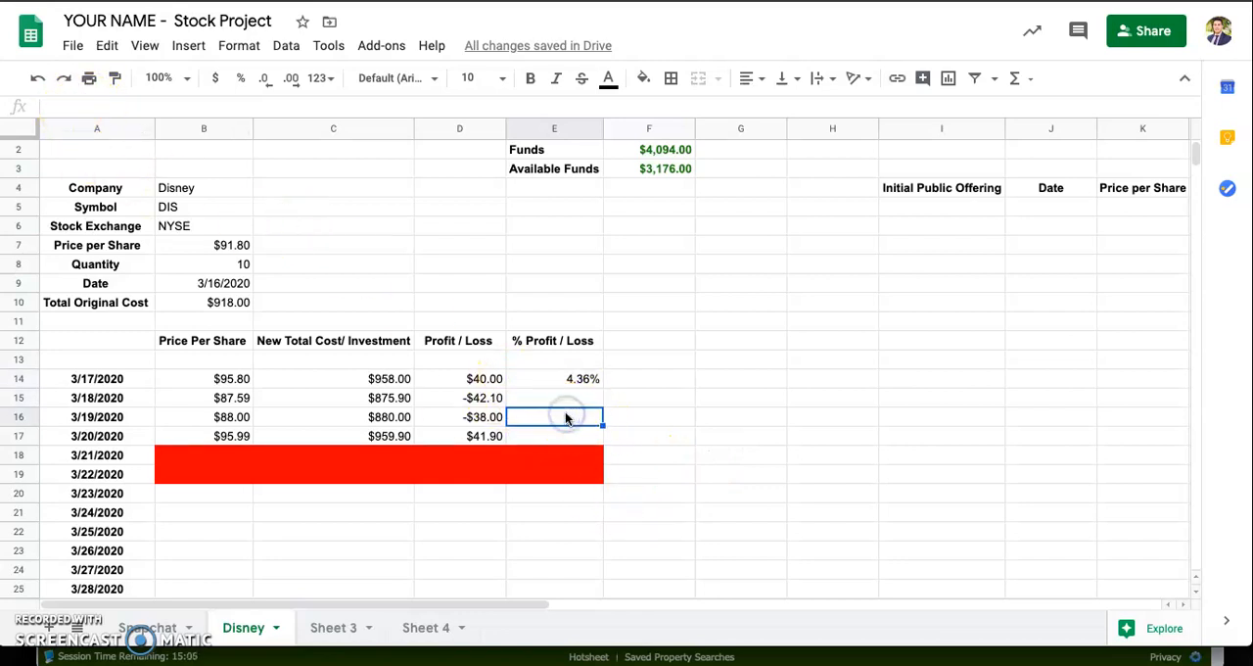
{"action": "left_click", "coordinate": [559, 436]}
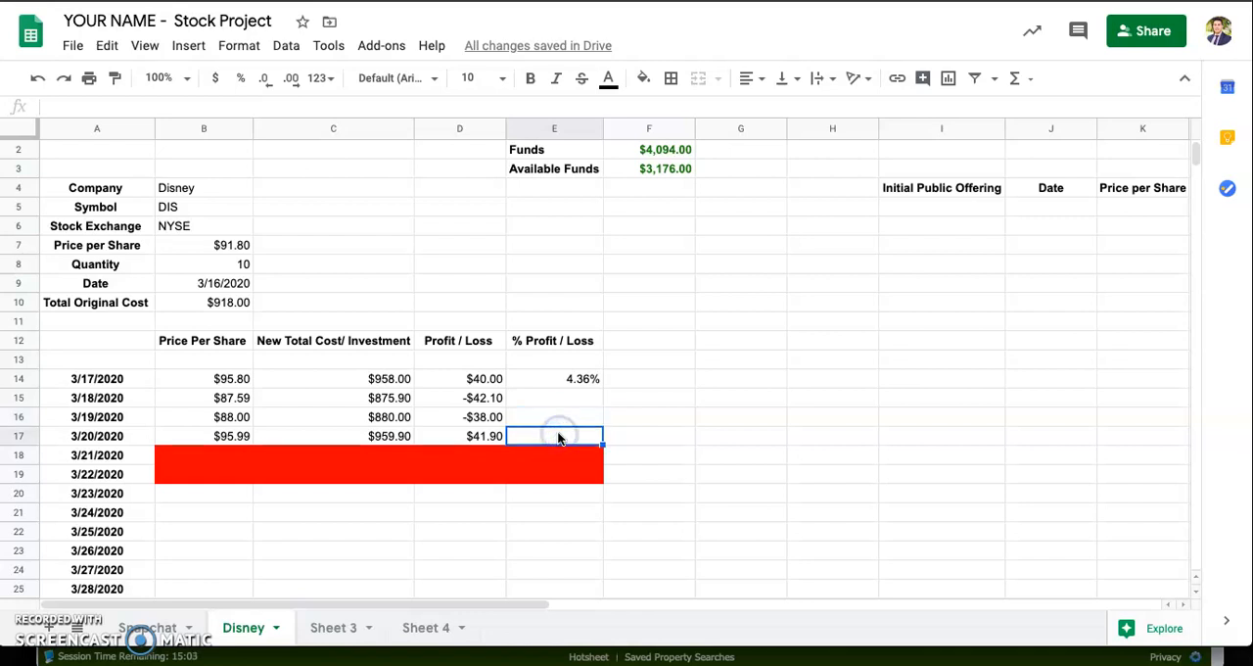
{"action": "left_click", "coordinate": [560, 398]}
{"action": "left_click", "coordinate": [564, 379]}
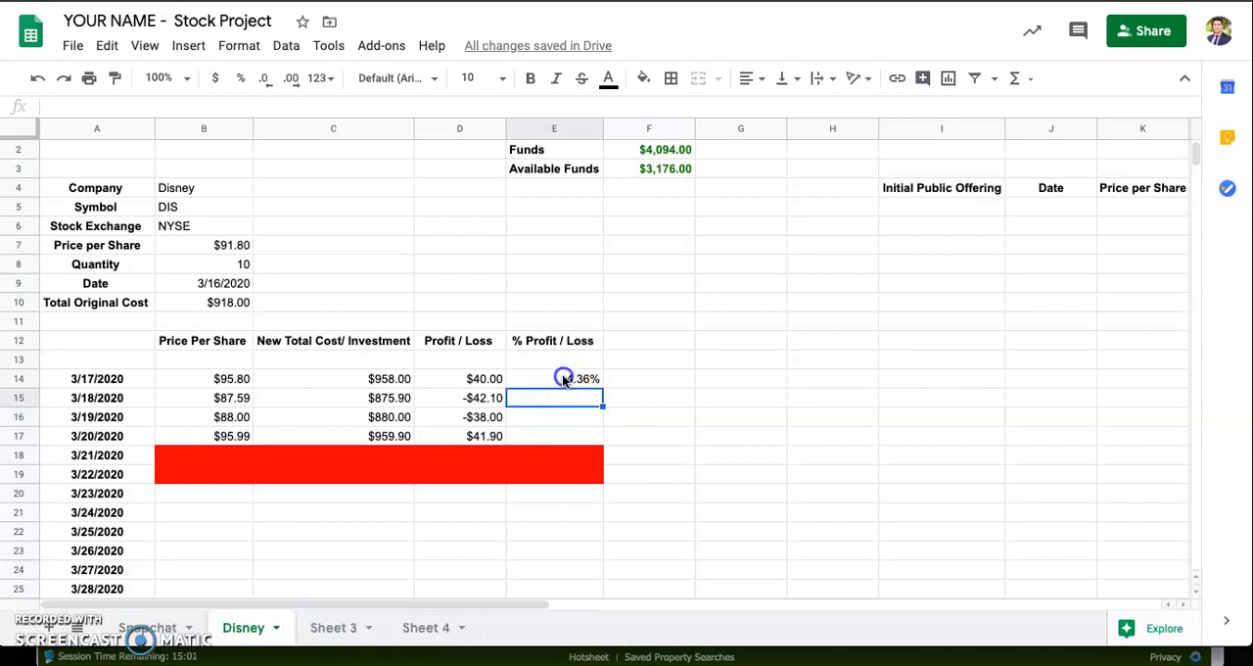
{"action": "left_click", "coordinate": [135, 104]}
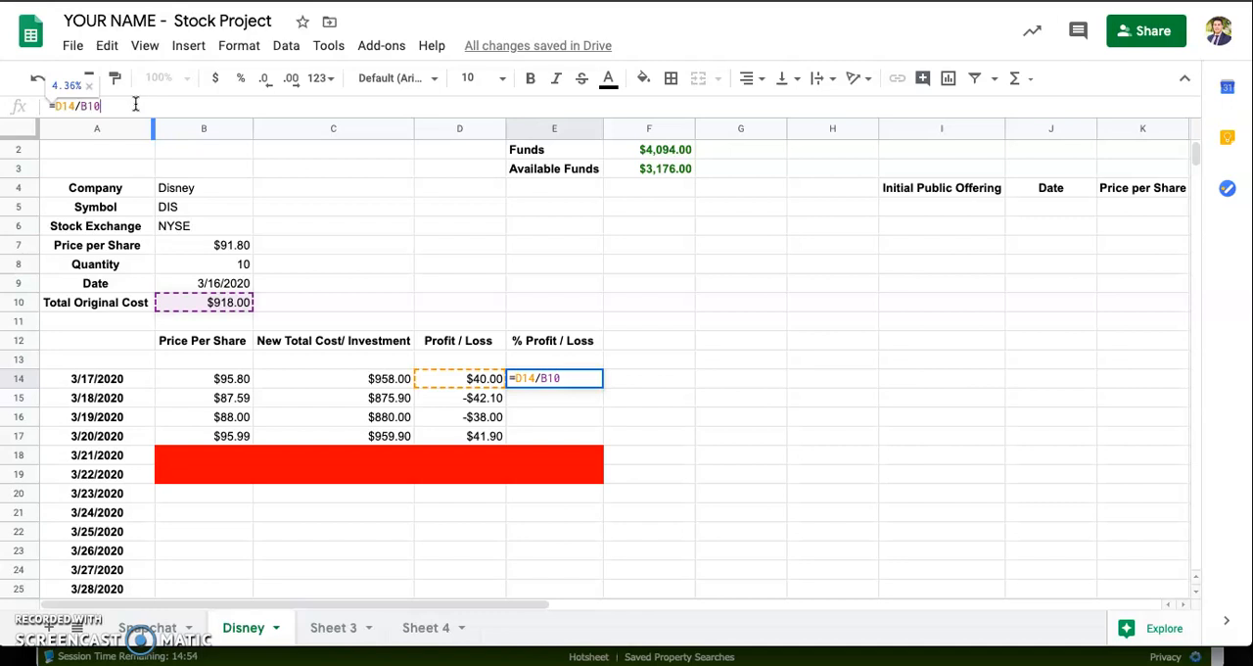
{"action": "key", "text": "F4"}
{"action": "key", "text": "Return"}
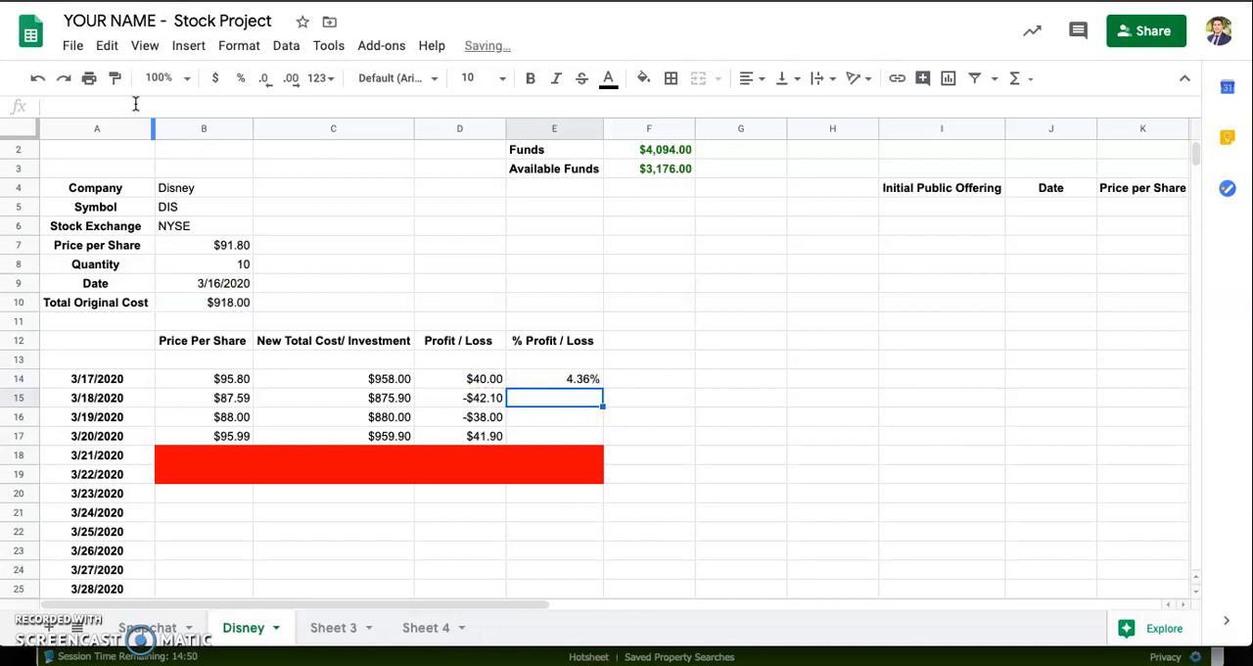
{"action": "left_click", "coordinate": [551, 379]}
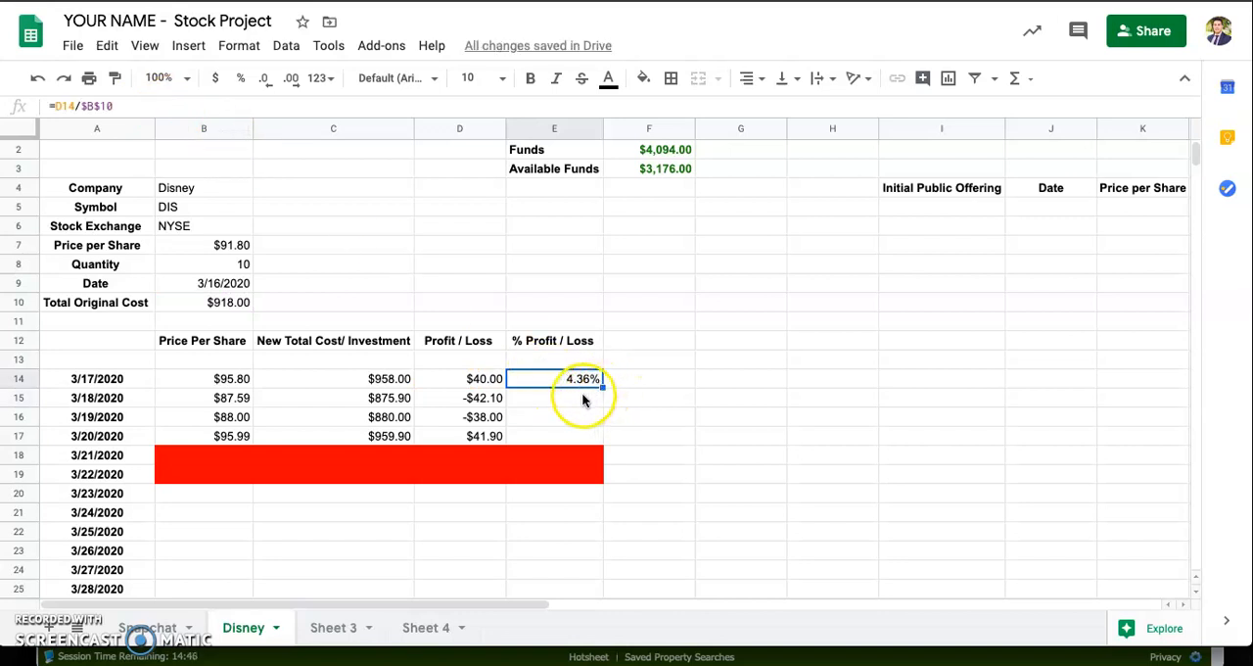
{"action": "left_click_drag", "start_coordinate": [603, 385], "coordinate": [603, 398]}
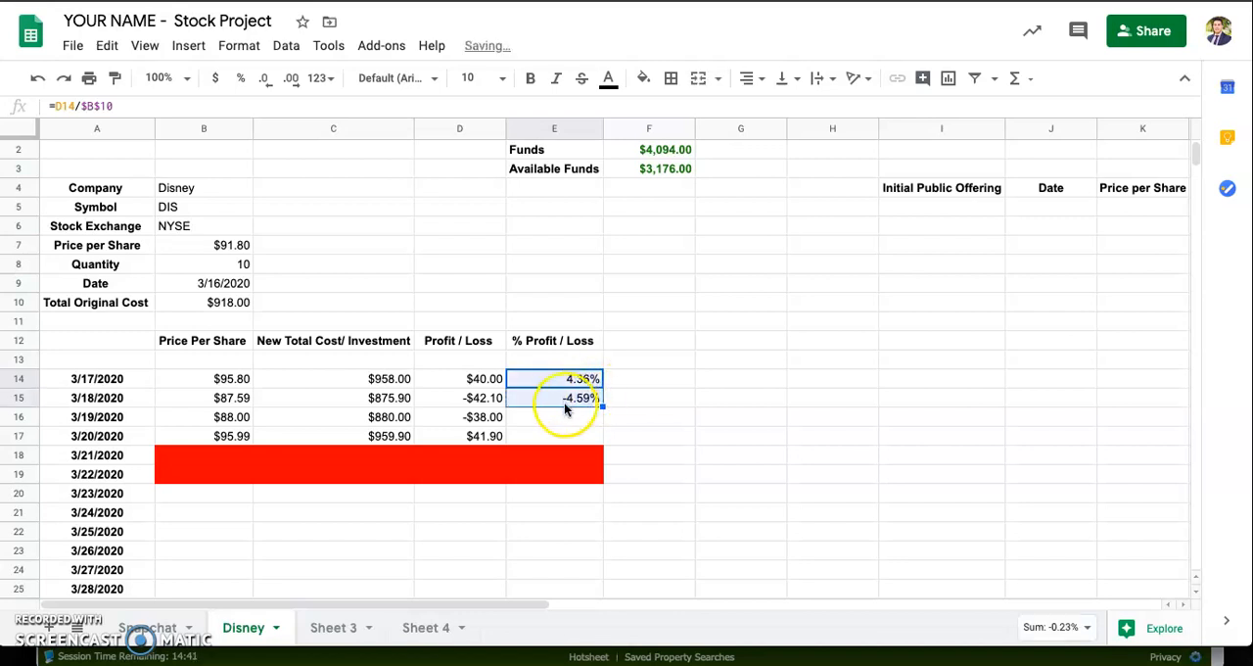
Step: Enter the formula =D16/$B$10 in E16 to compute the % Profit / Loss for 3/19/2020
{"action": "left_click", "coordinate": [561, 416]}
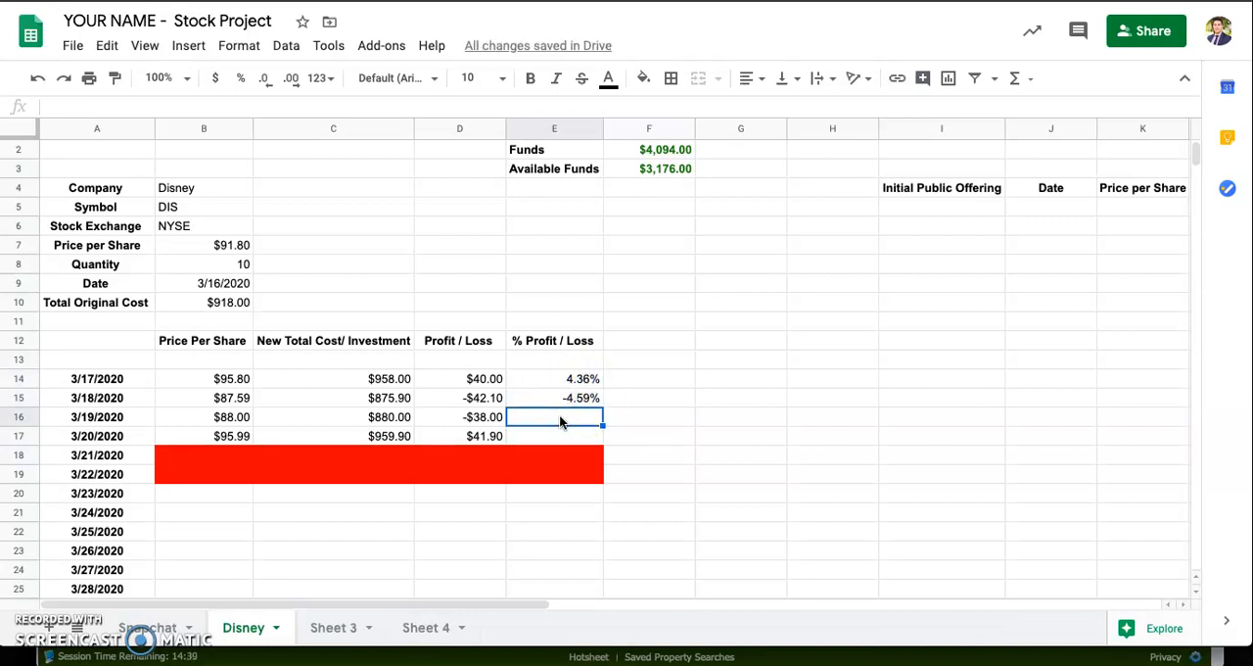
{"action": "type", "text": "="}
{"action": "left_click", "coordinate": [473, 419]}
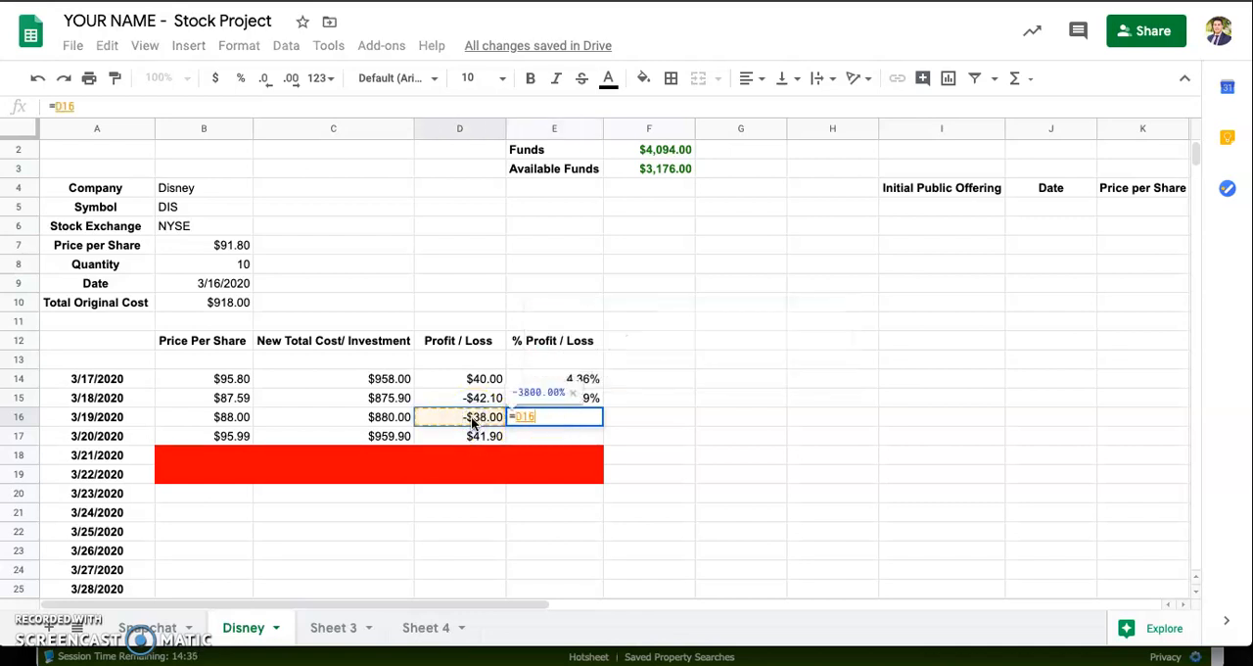
{"action": "type", "text": "/"}
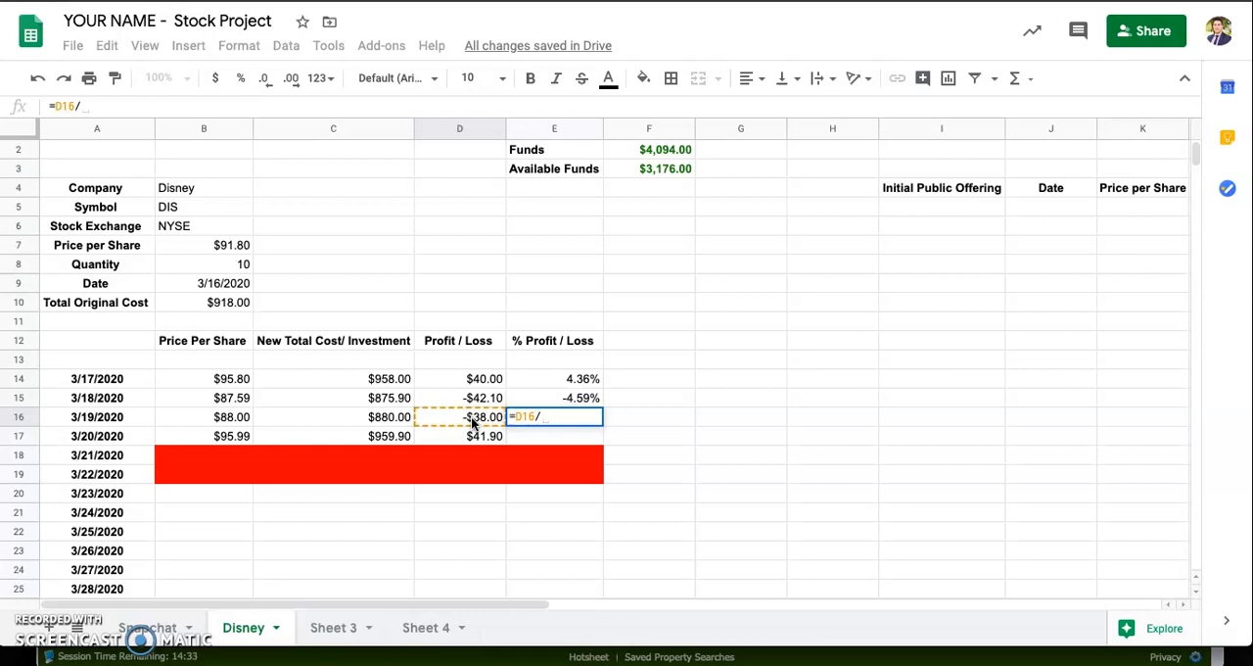
{"action": "type", "text": "$"}
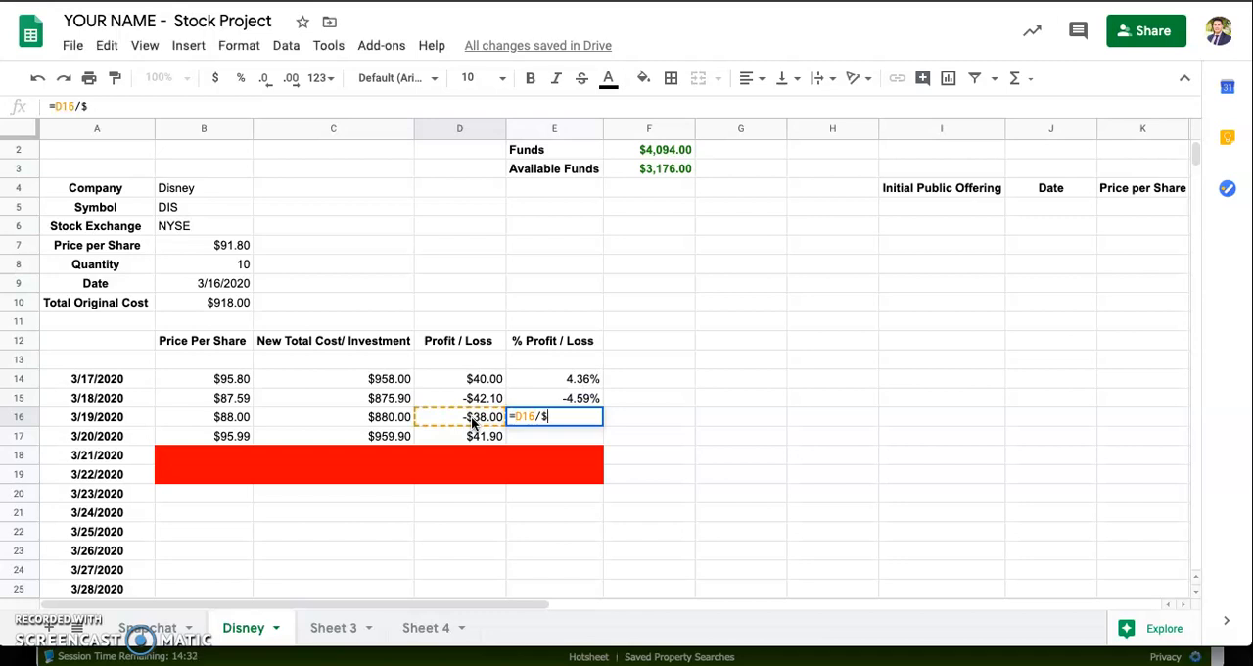
{"action": "type", "text": "b$10"}
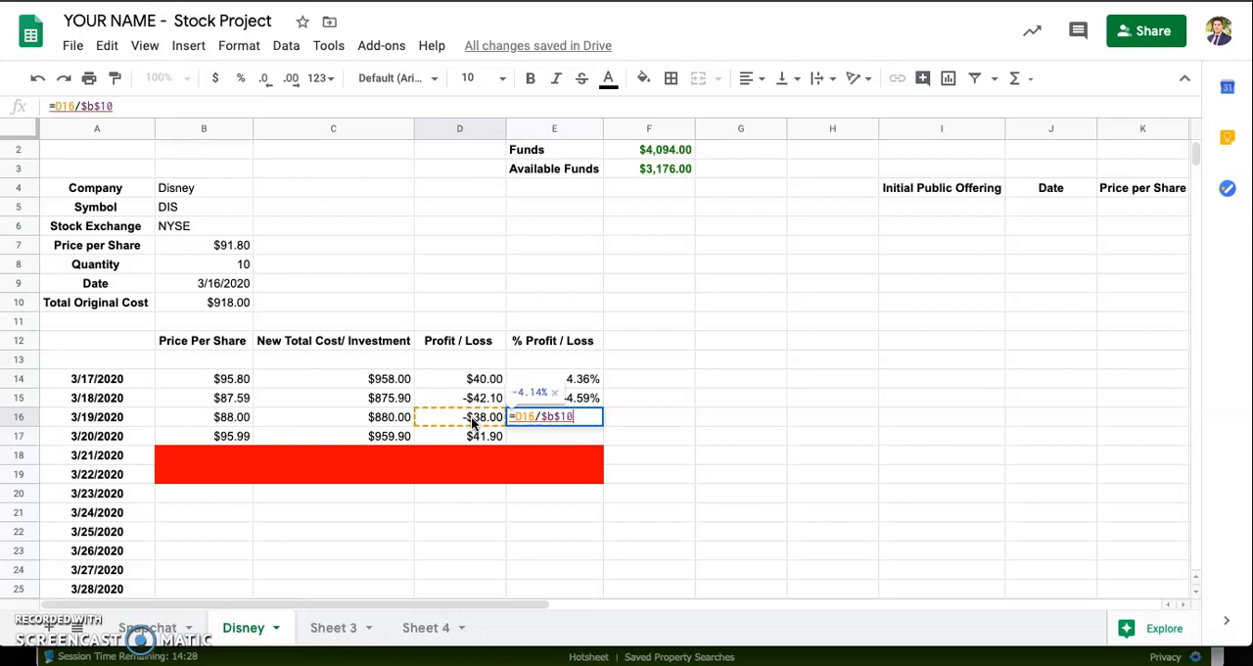
{"action": "key", "text": "Return"}
Step: Fill the E16 formula down into E17 and check the references in both cells
{"action": "left_click", "coordinate": [586, 418]}
{"action": "left_click_drag", "start_coordinate": [601, 423], "coordinate": [606, 438]}
{"action": "left_click", "coordinate": [580, 436]}
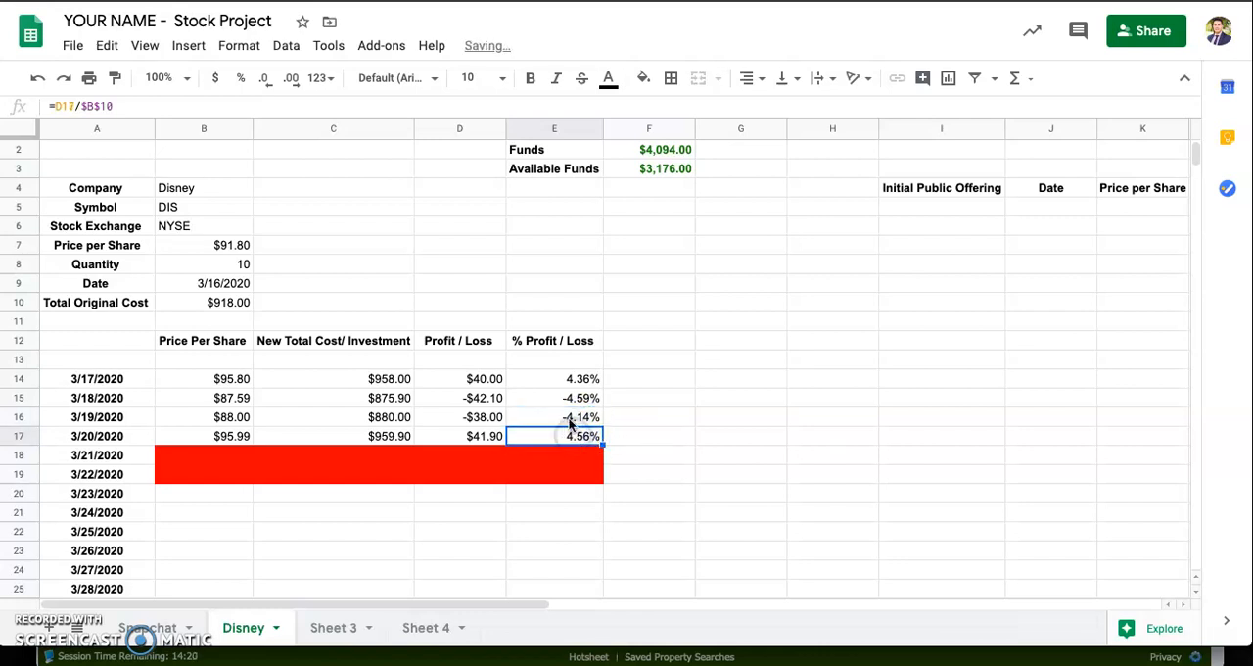
{"action": "left_click", "coordinate": [571, 421]}
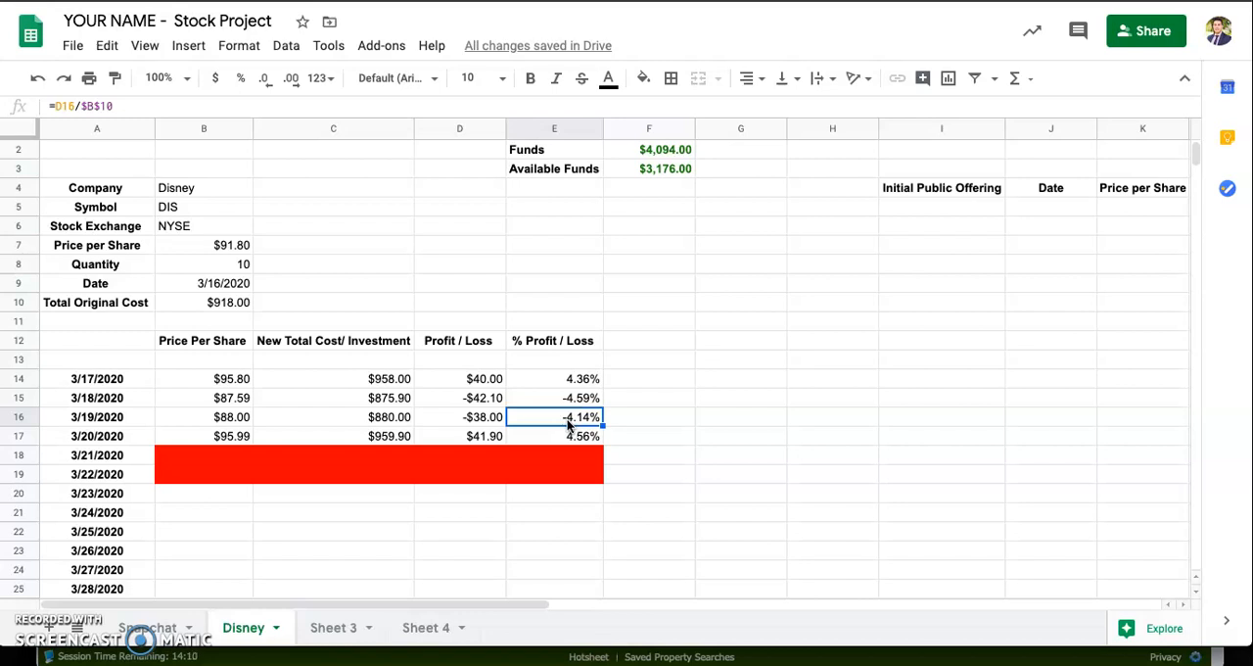
Step: On the Snapchat sheet, compare the formulas in C41 and C42, and fill the C42 formula down through C44
{"action": "scroll", "coordinate": [476, 469], "scroll_direction": "down", "scroll_amount": 1}
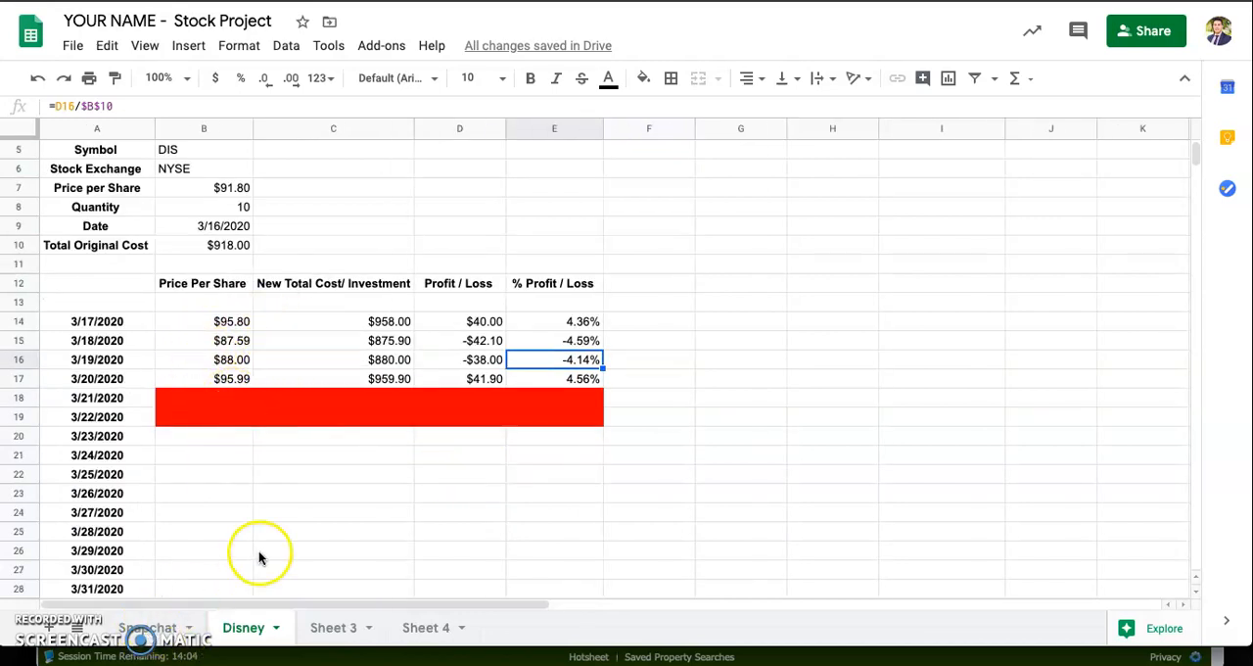
{"action": "left_click", "coordinate": [152, 627]}
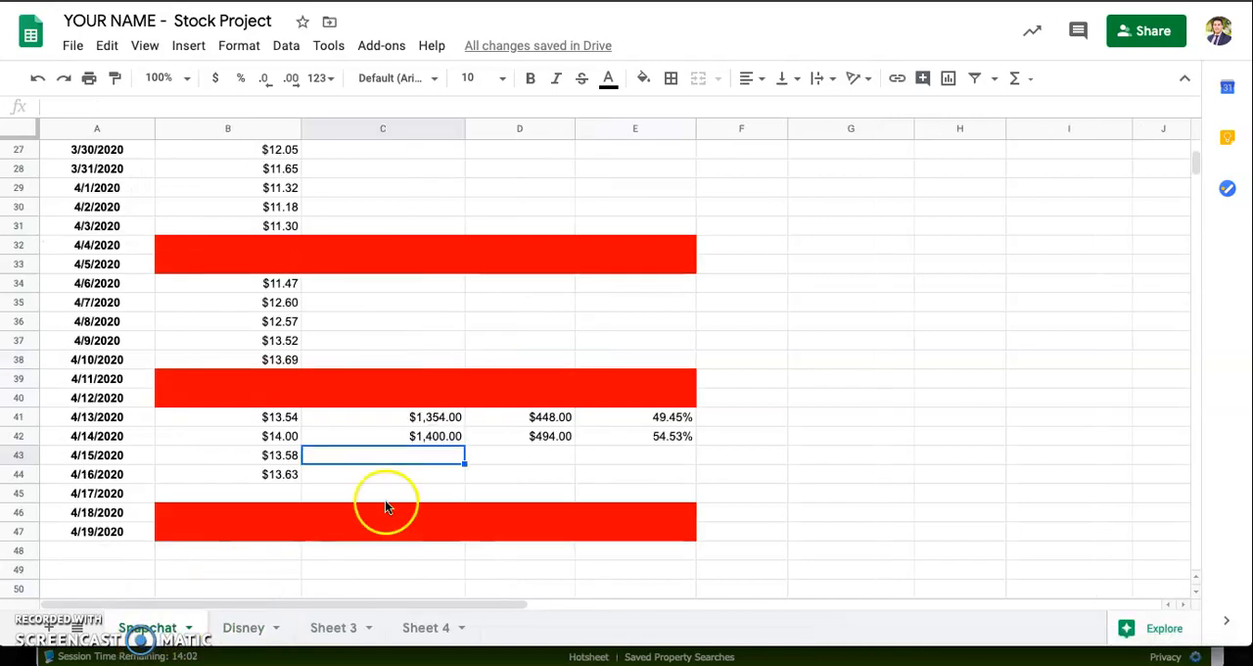
{"action": "scroll", "coordinate": [384, 499], "scroll_direction": "down", "scroll_amount": 1}
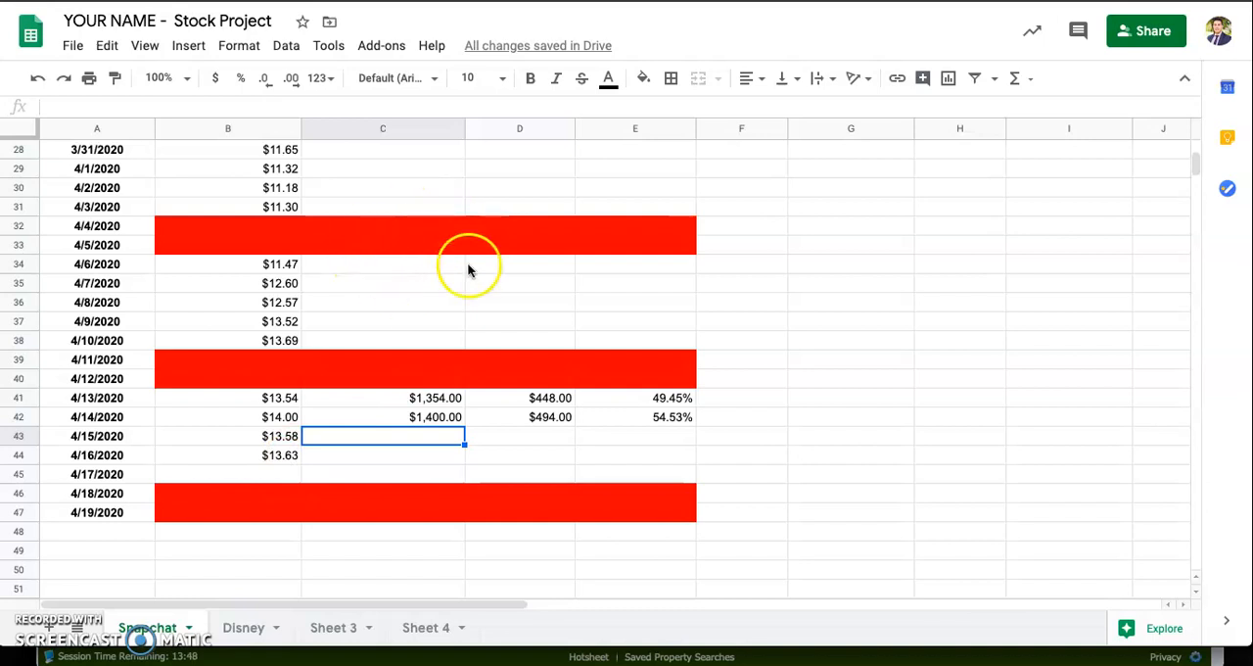
{"action": "scroll", "coordinate": [482, 233], "scroll_direction": "up", "scroll_amount": 2}
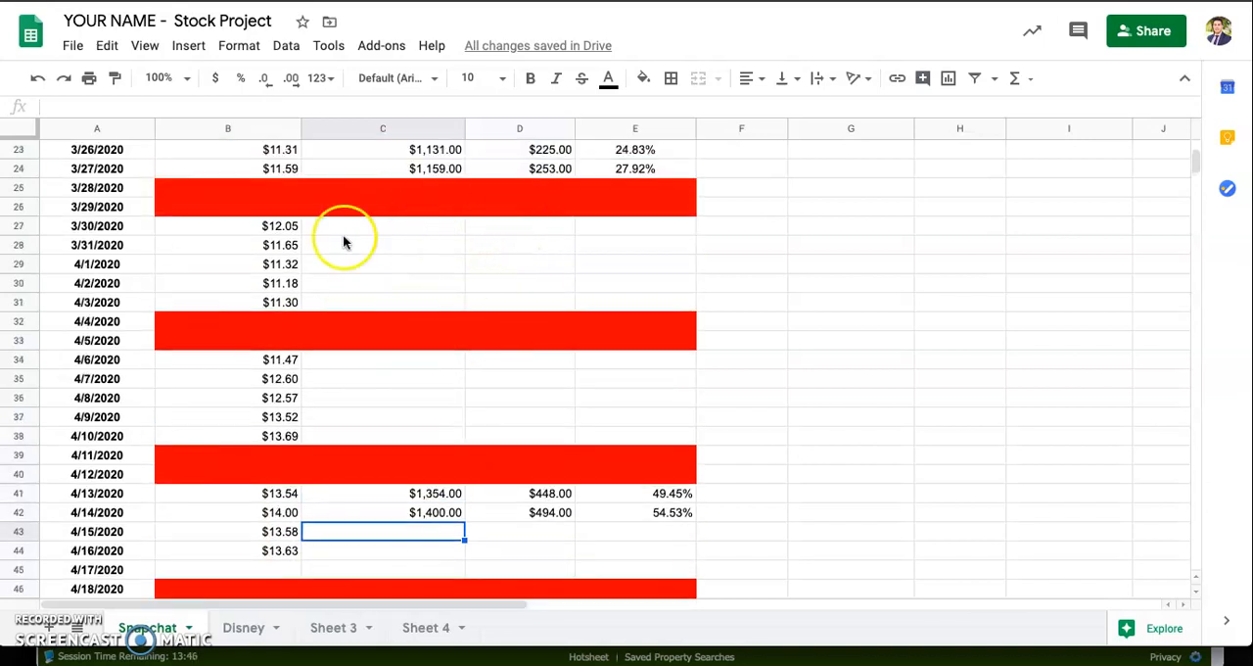
{"action": "scroll", "coordinate": [486, 306], "scroll_direction": "down", "scroll_amount": 1}
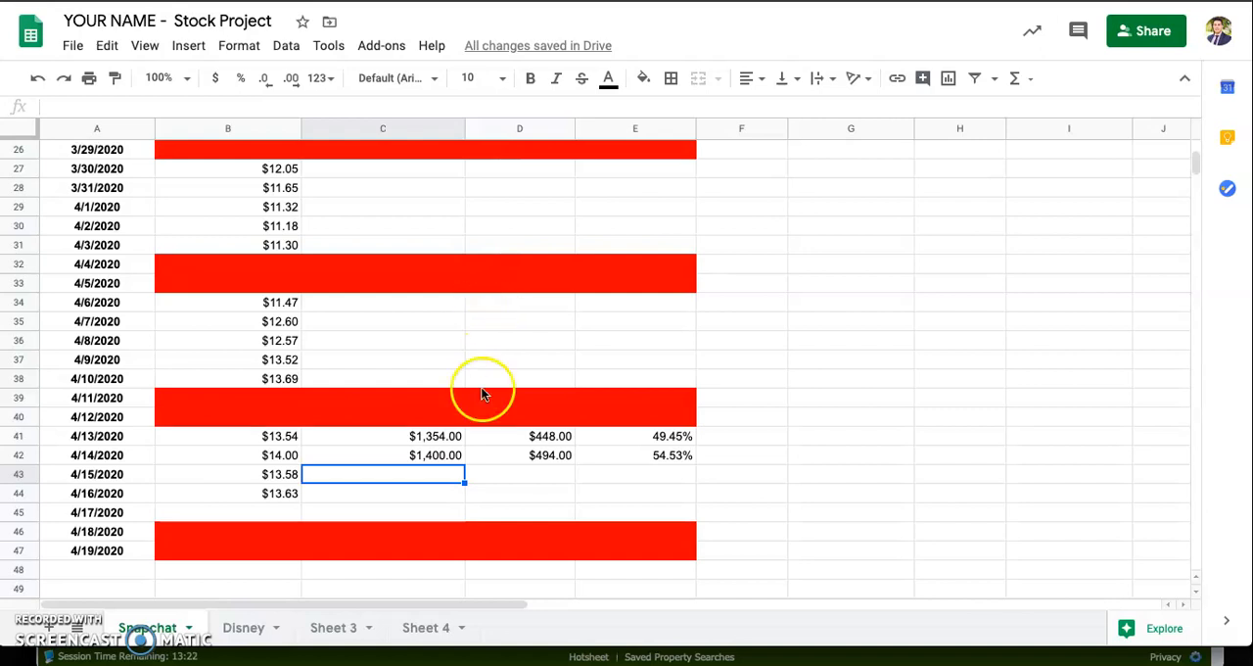
{"action": "left_click", "coordinate": [512, 452]}
{"action": "left_click", "coordinate": [432, 441]}
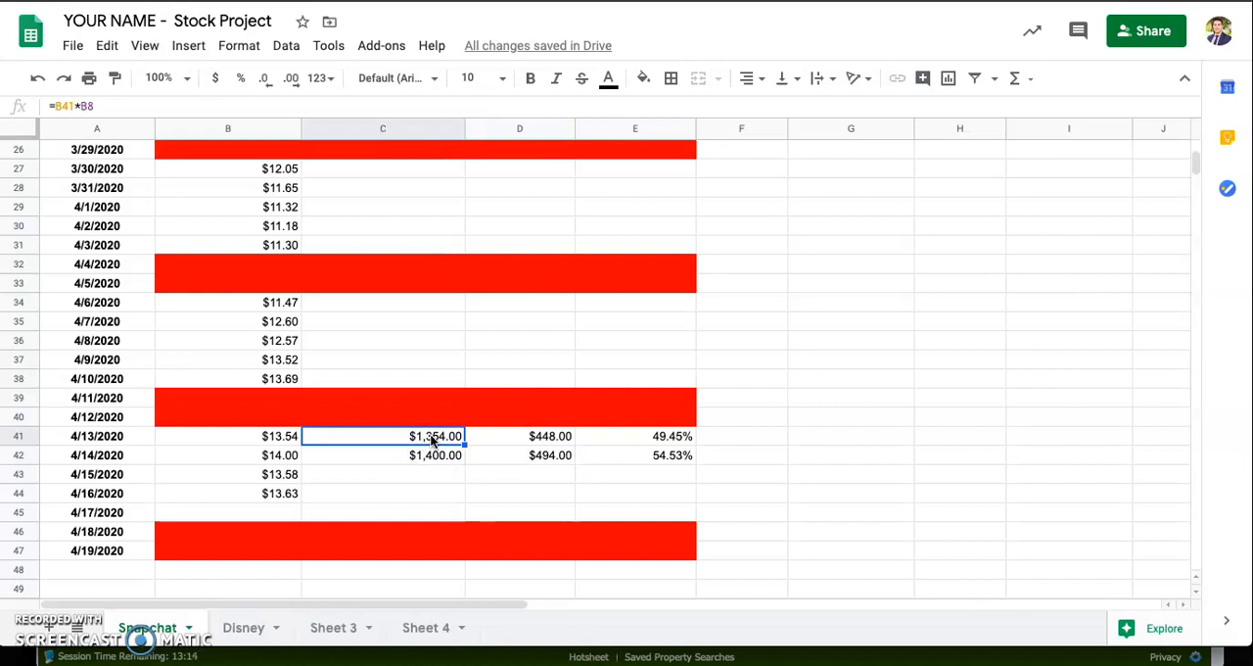
{"action": "left_click", "coordinate": [434, 454]}
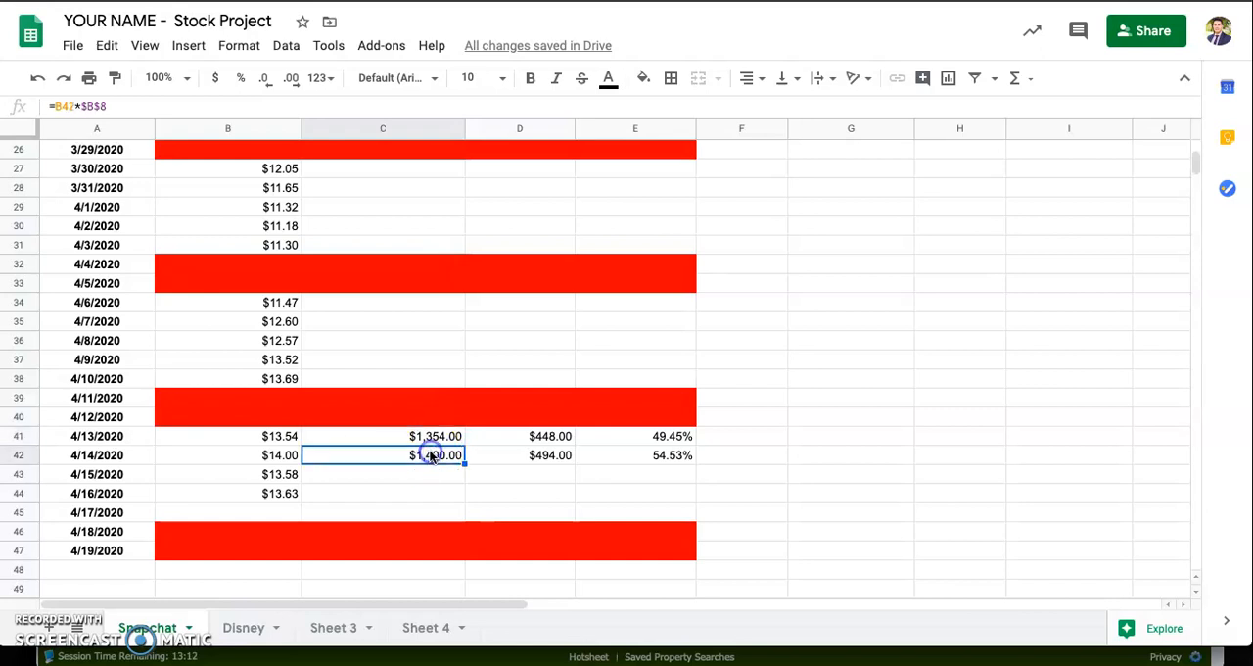
{"action": "left_click_drag", "start_coordinate": [452, 462], "coordinate": [466, 496]}
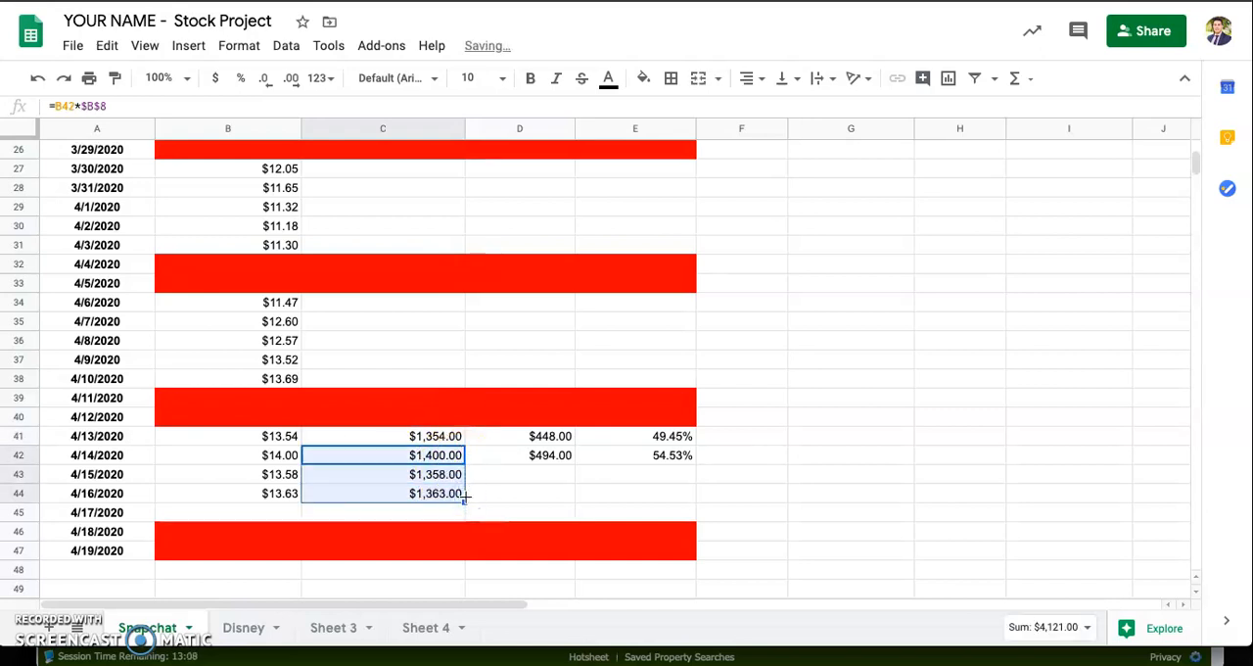